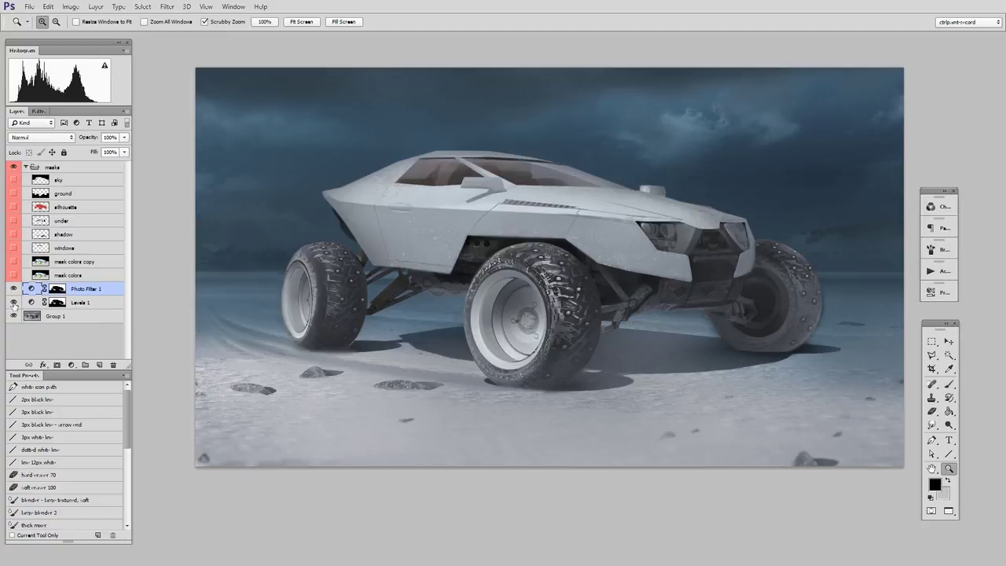
# Step: Hide the Photo Filter 1 and Levels 1 layers, add a Gradient Map adjustment layer above them and compare the image with and without it
pyautogui.moveTo(14, 304); pyautogui.dragTo(17, 288)
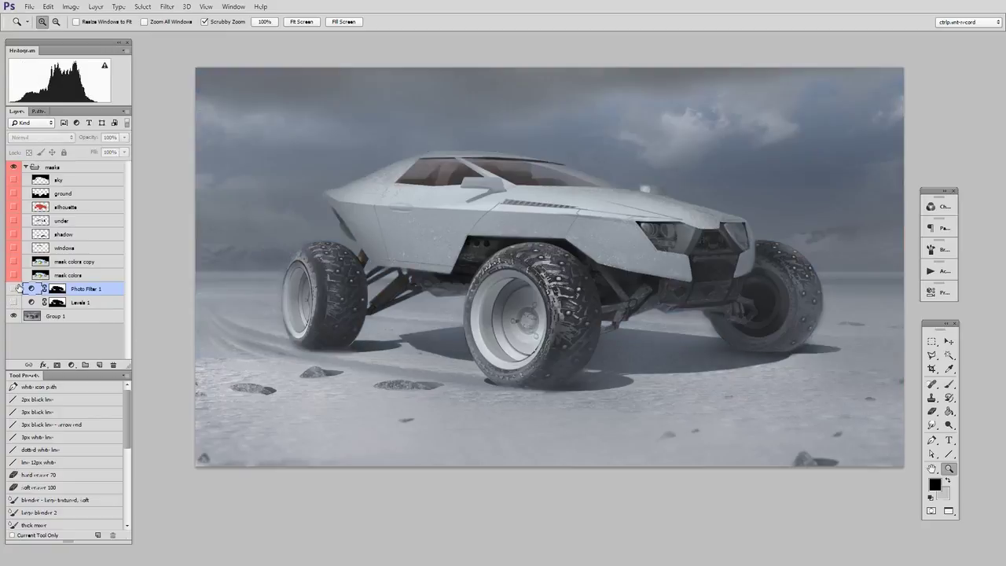
pyautogui.click(72, 365)
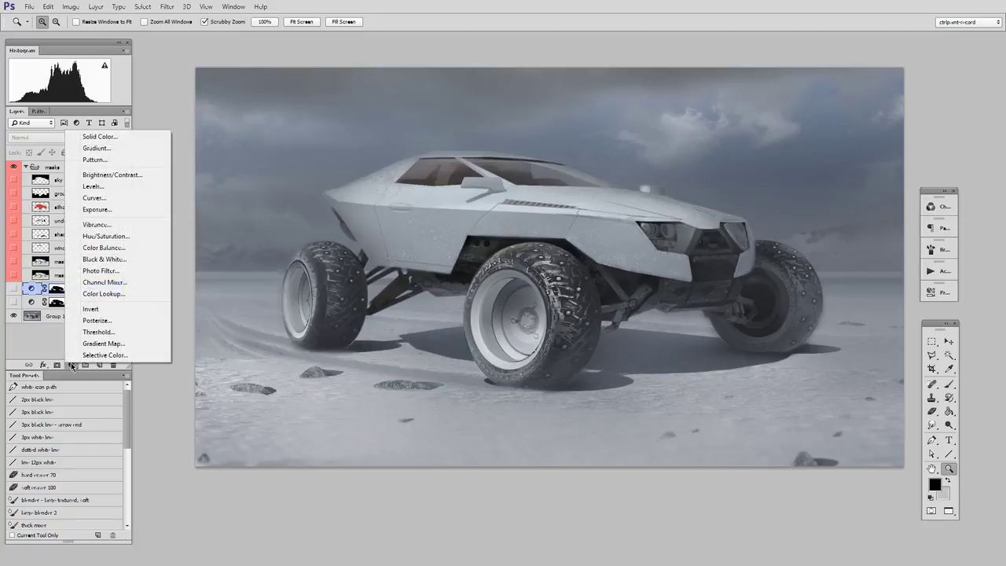
pyautogui.click(106, 344)
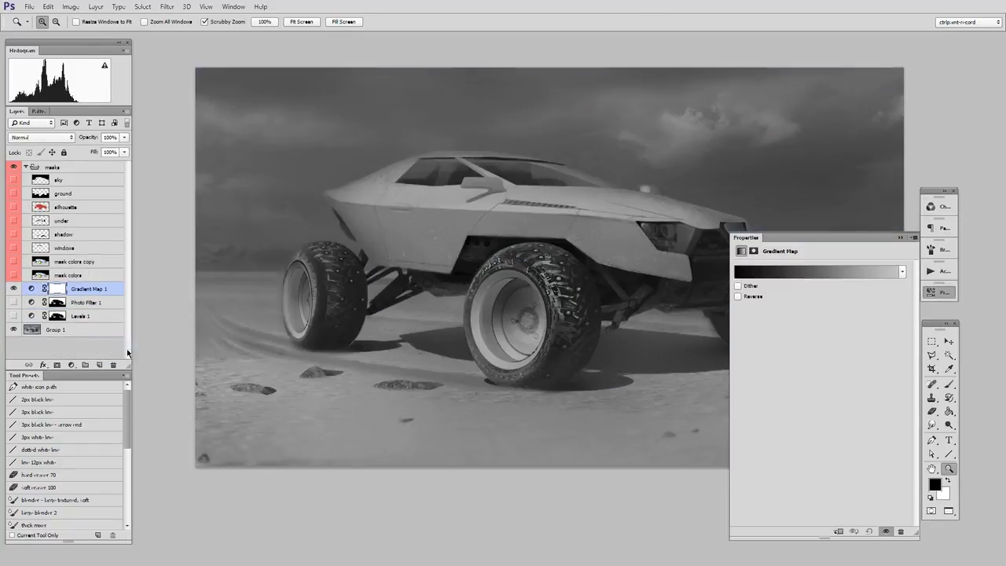
pyautogui.click(14, 289)
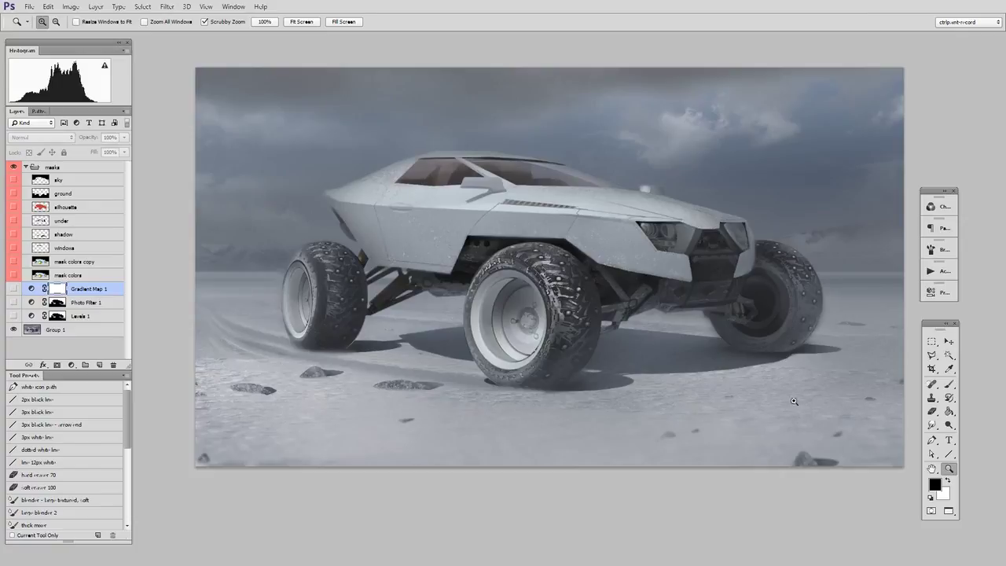
pyautogui.click(13, 288)
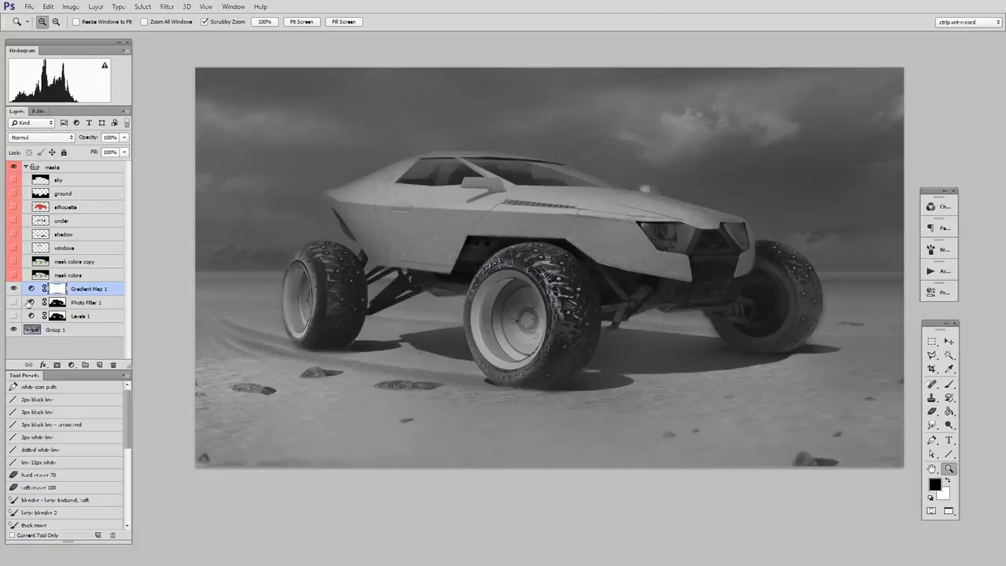
# Step: Try several presets for the Gradient Map's gradient and apply Violet, Orange
pyautogui.click(34, 290)
pyautogui.doubleClick(33, 290)
pyautogui.click(820, 272)
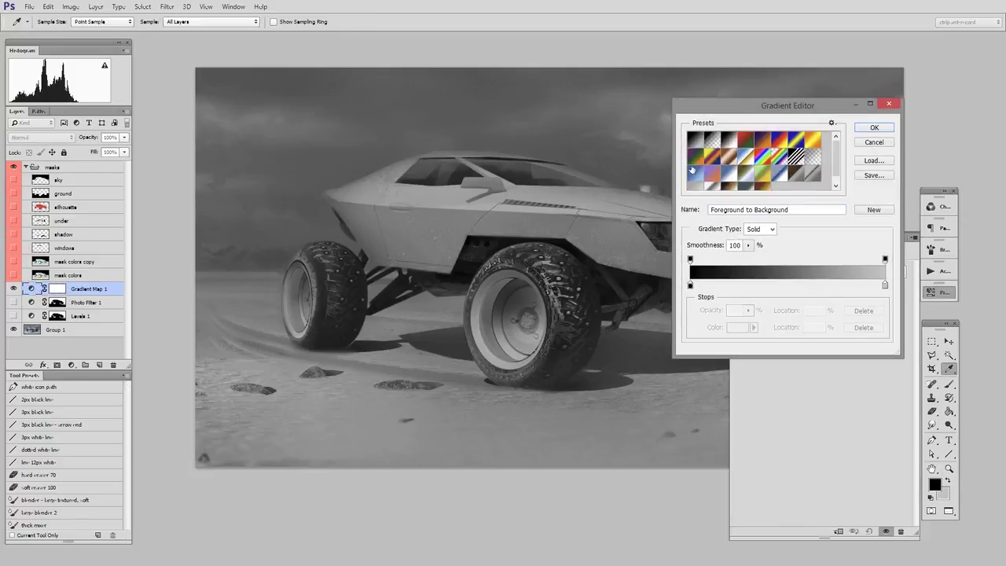
pyautogui.click(705, 187)
pyautogui.click(712, 174)
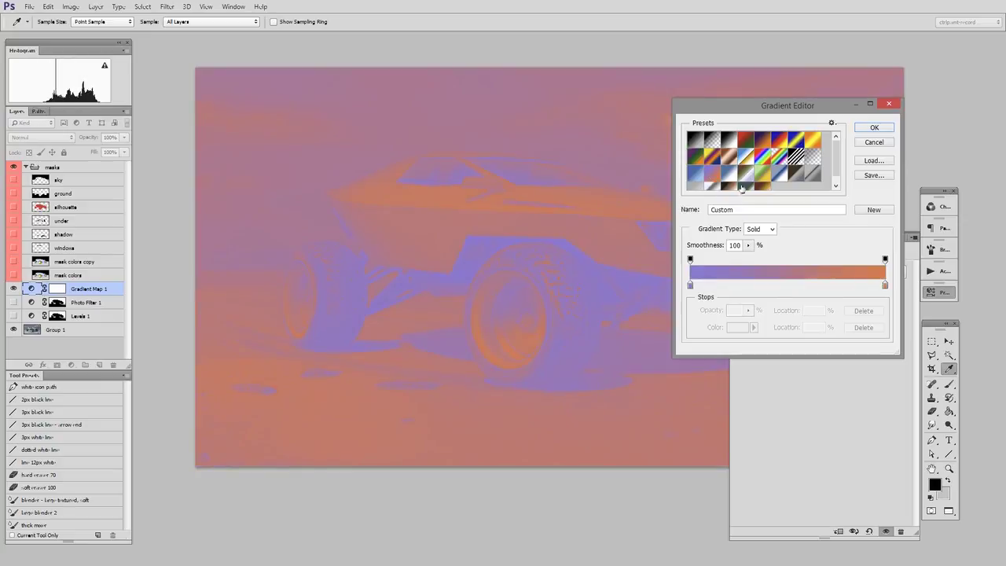
pyautogui.click(745, 142)
pyautogui.click(763, 143)
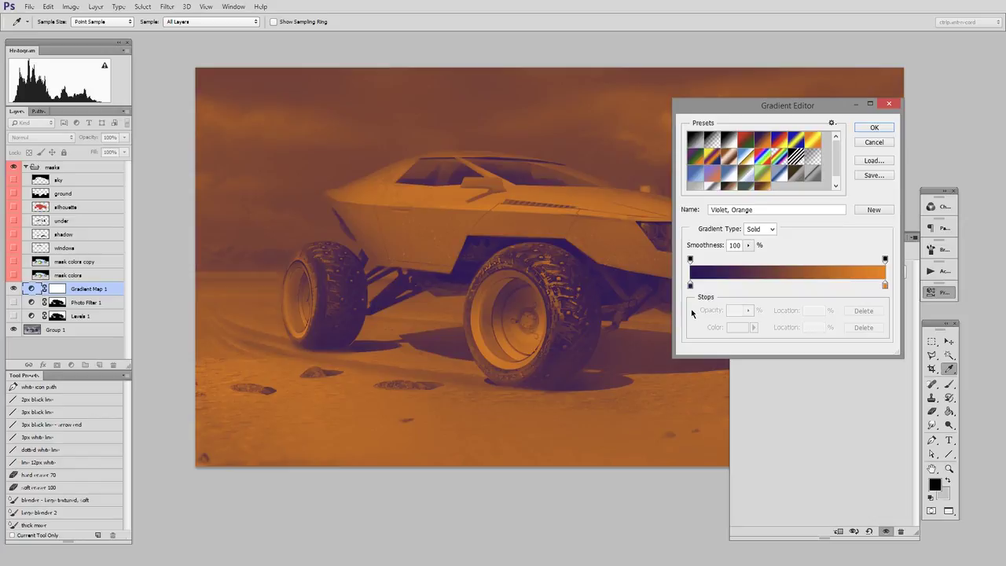
pyautogui.click(887, 128)
pyautogui.press('z')
pyautogui.click(930, 293)
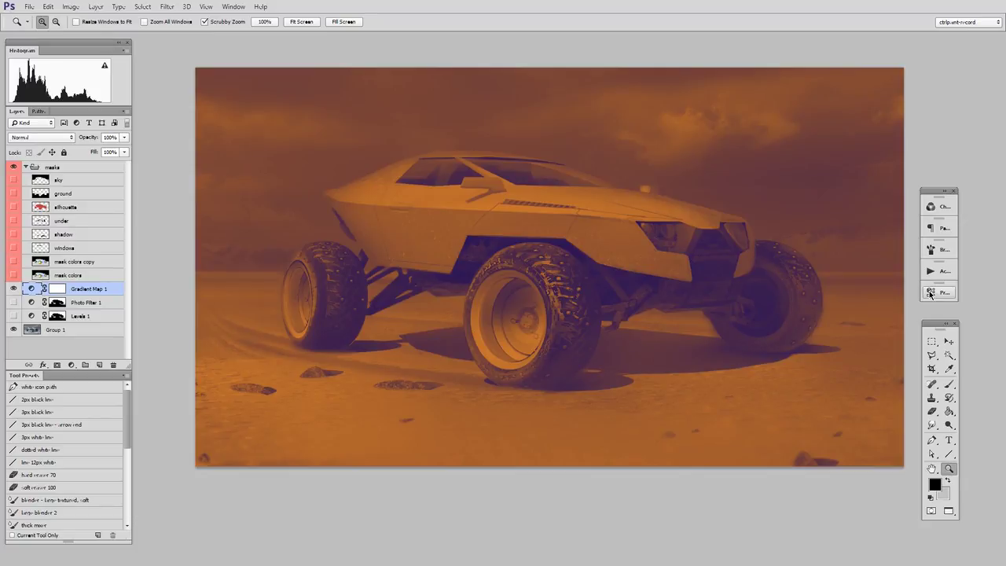
# Step: Try reduced opacities on the Gradient Map layer and leave it at 51%
pyautogui.click(123, 137)
pyautogui.moveTo(122, 151); pyautogui.dragTo(95, 151)
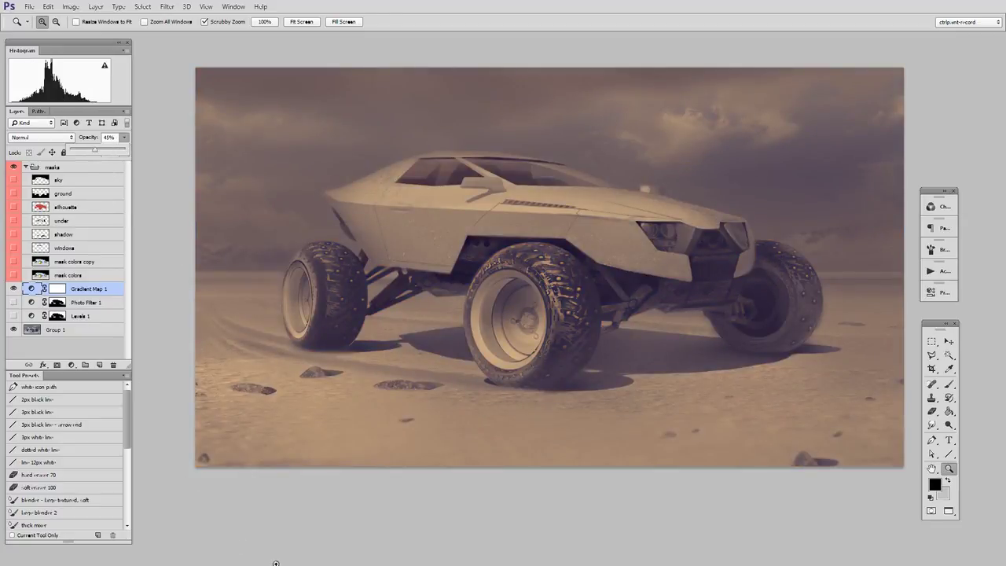
pyautogui.moveTo(95, 151); pyautogui.dragTo(152, 155)
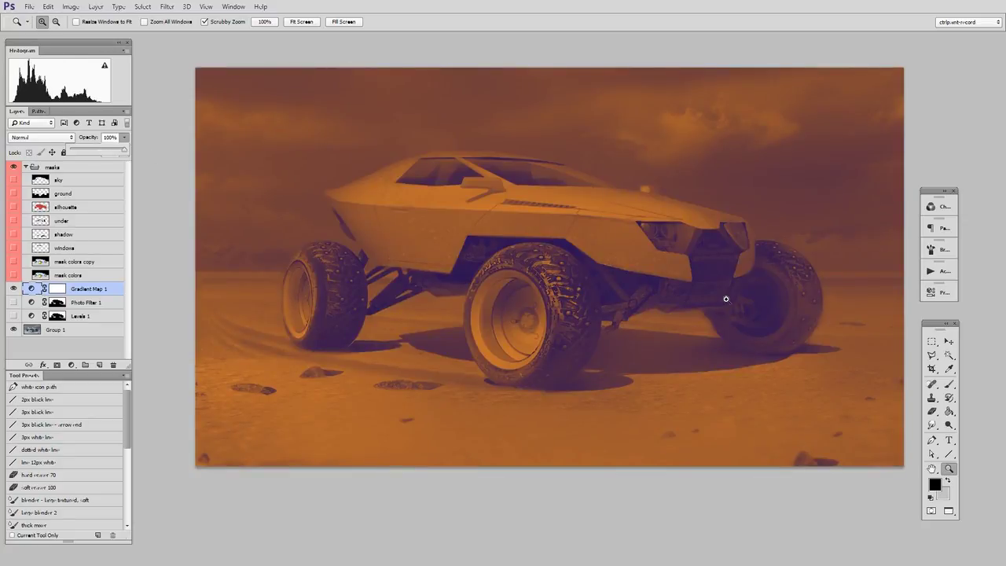
pyautogui.moveTo(122, 151); pyautogui.dragTo(97, 151)
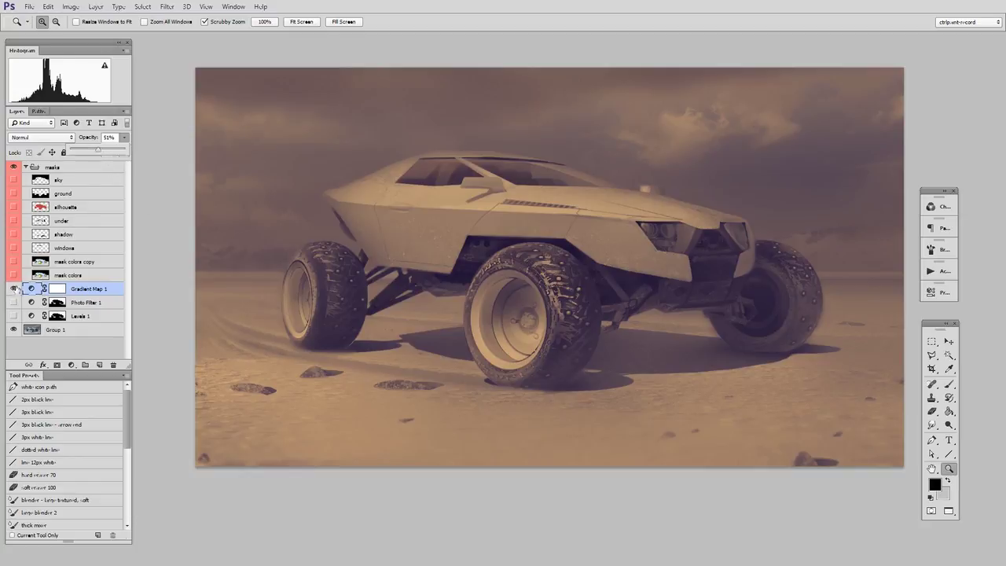
# Step: Hide the Gradient Map layer, try a Warming Filter (85) Photo Filter adjustment at 94% density, and delete that adjustment layer
pyautogui.click(13, 288)
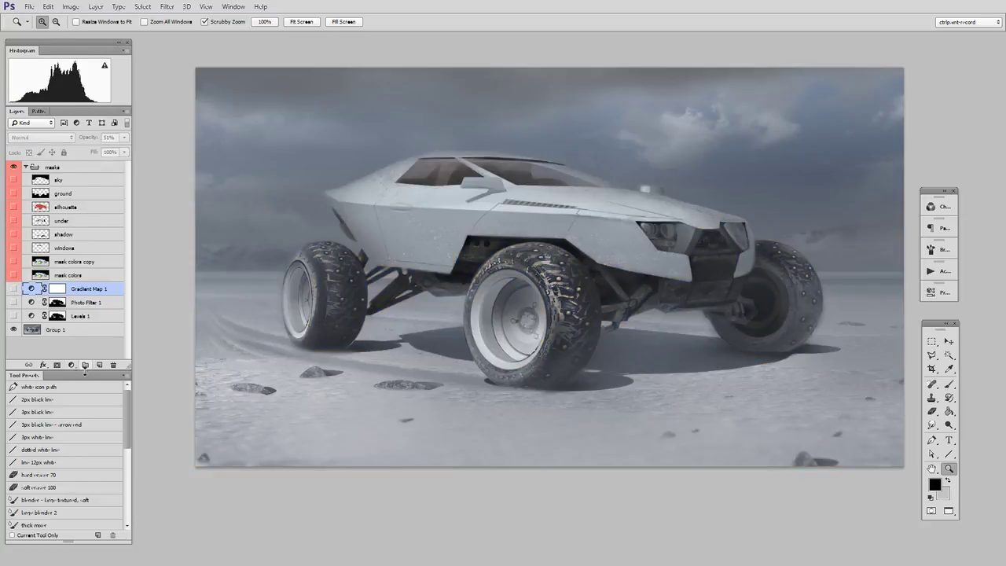
pyautogui.click(73, 365)
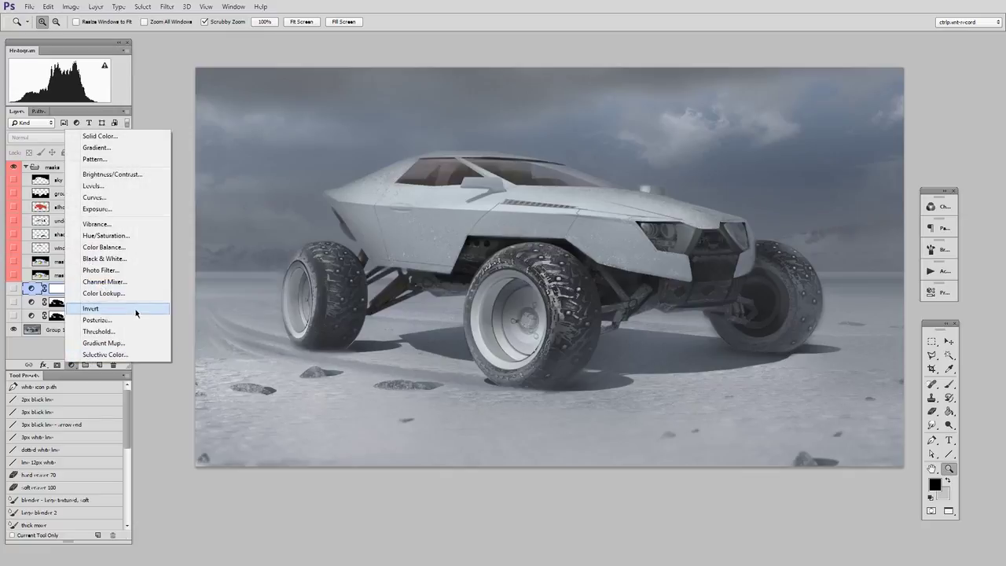
pyautogui.click(122, 270)
pyautogui.moveTo(778, 315); pyautogui.dragTo(894, 315)
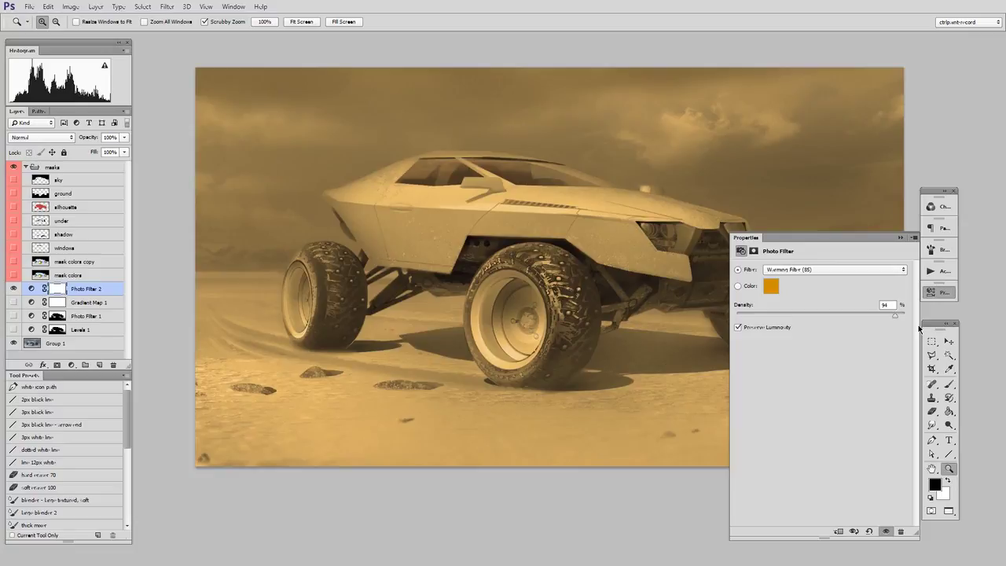
pyautogui.click(937, 295)
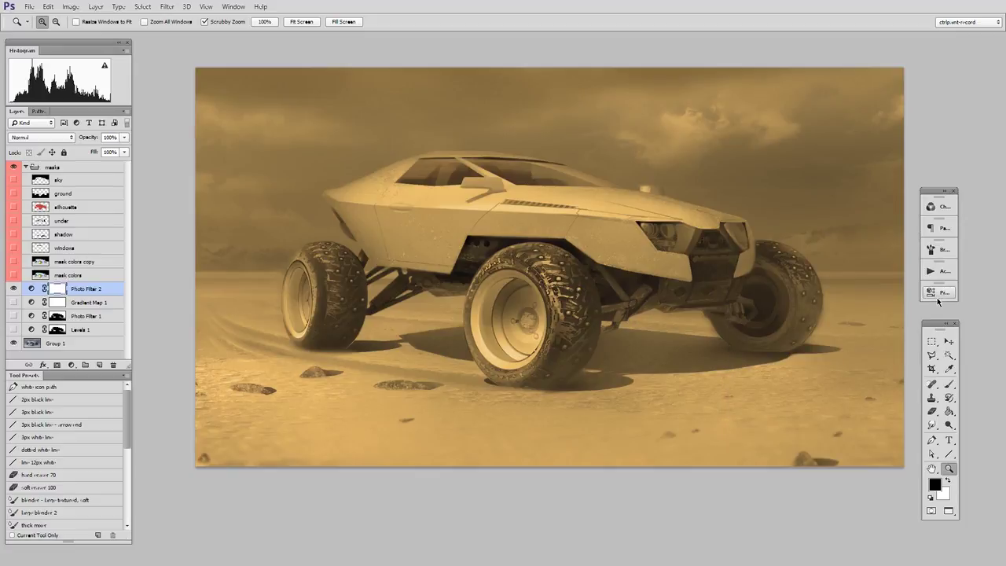
pyautogui.moveTo(79, 288); pyautogui.dragTo(112, 365)
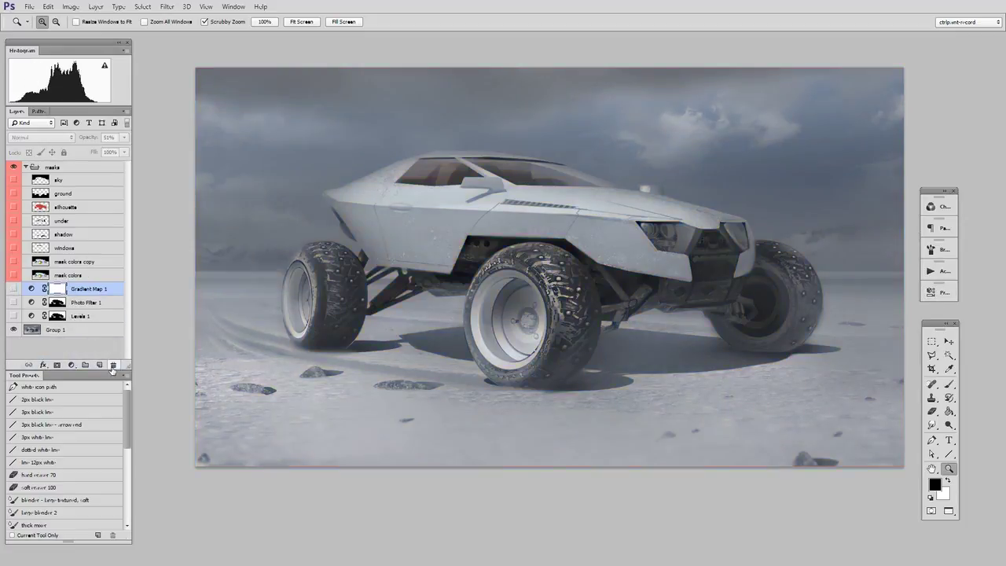
# Step: Show the Gradient Map layer again and restore its opacity to 100%
pyautogui.click(12, 289)
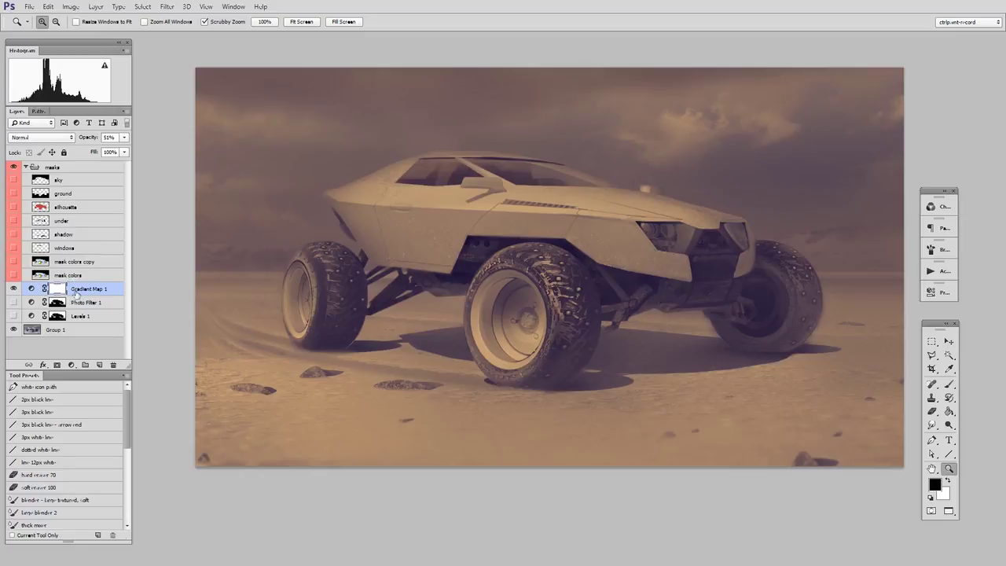
pyautogui.click(123, 137)
pyautogui.moveTo(99, 149); pyautogui.dragTo(184, 213)
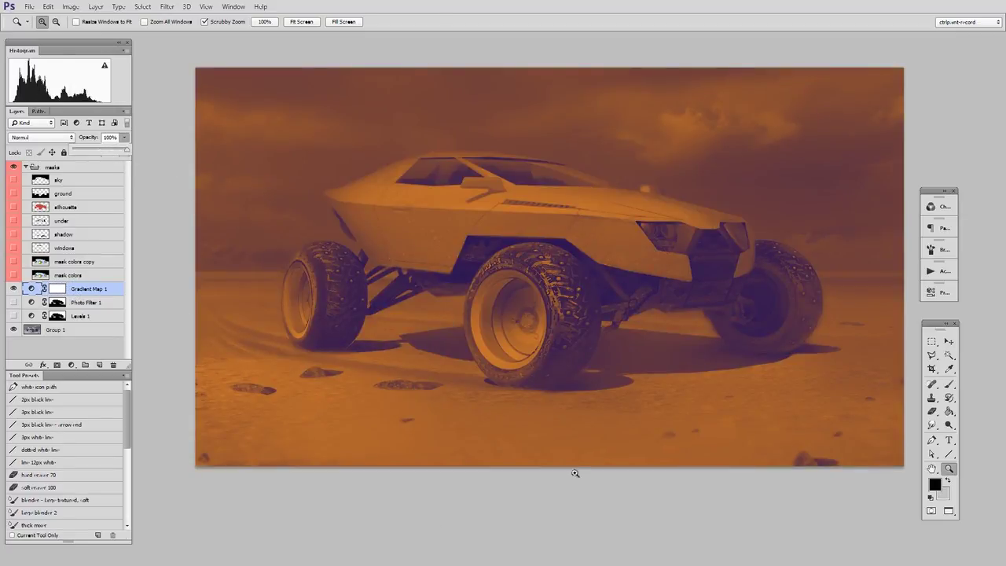
# Step: Add a middle color stop at 51% to the Gradient Map's gradient and color it a golden brown with hue 41
pyautogui.doubleClick(35, 291)
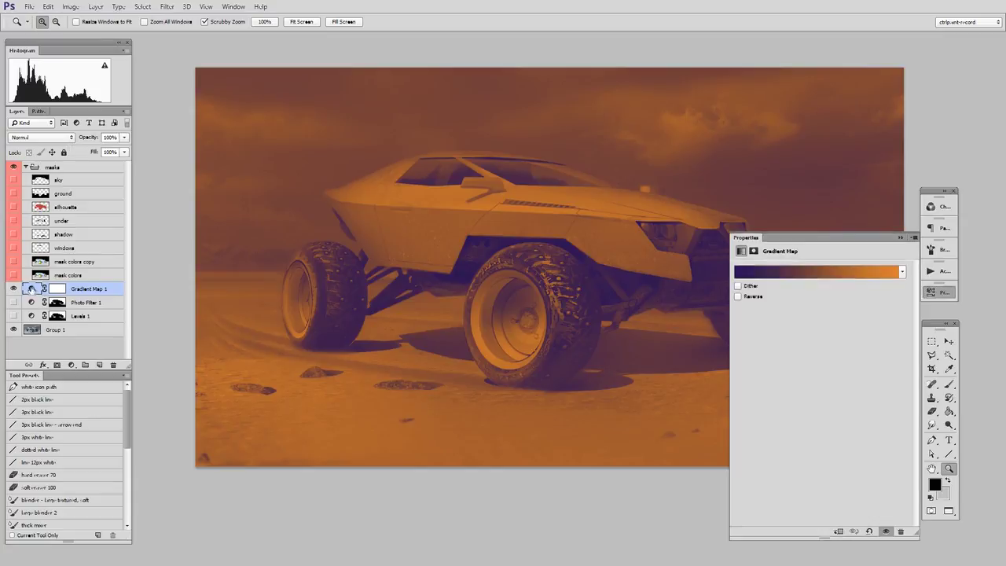
pyautogui.click(811, 272)
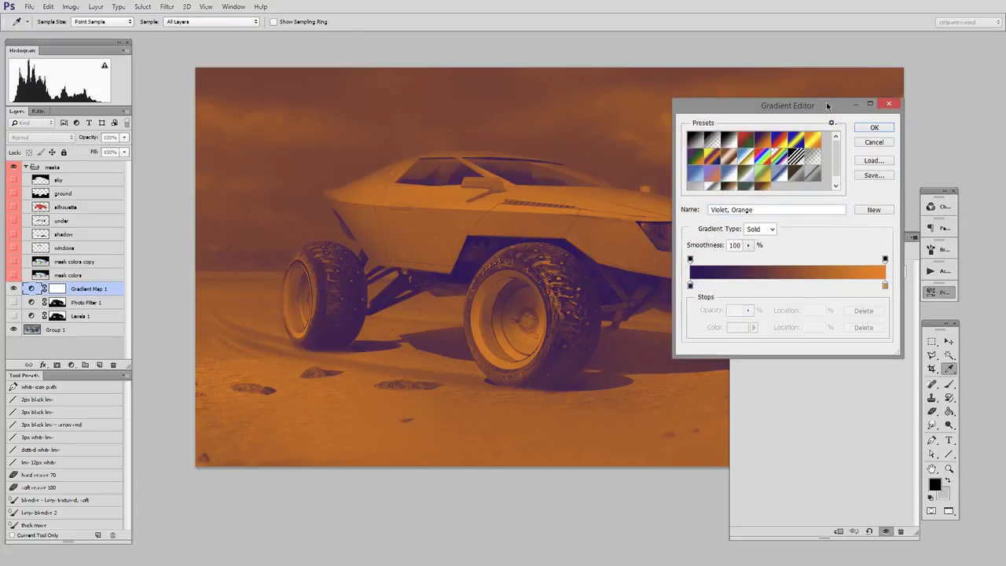
pyautogui.moveTo(826, 103); pyautogui.dragTo(806, 69)
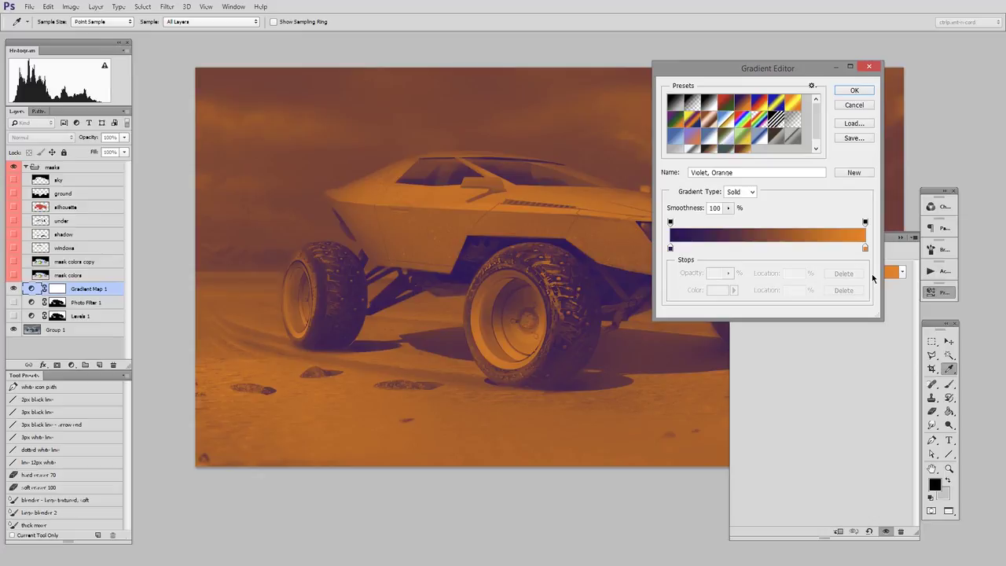
pyautogui.moveTo(803, 68); pyautogui.dragTo(869, 61)
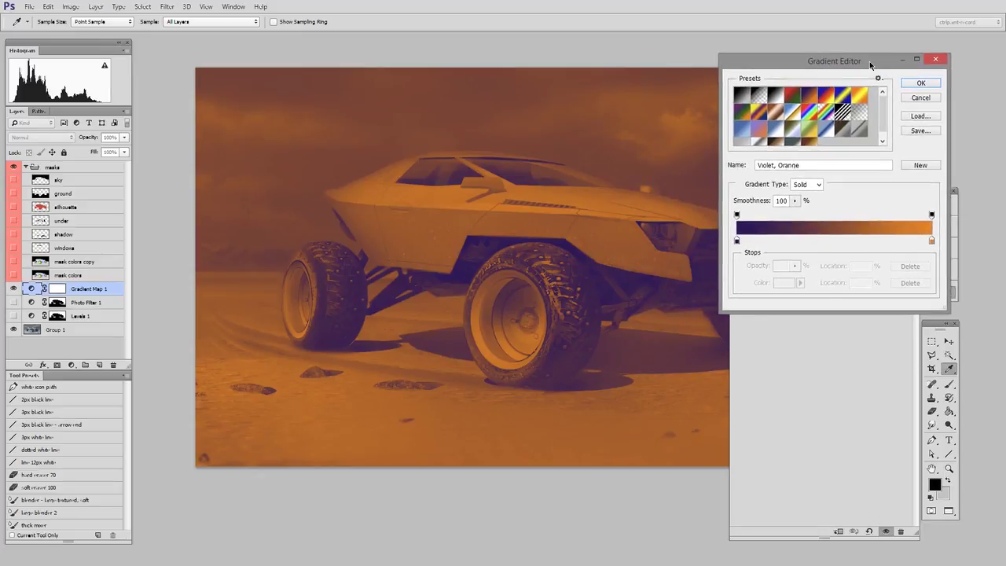
pyautogui.click(837, 240)
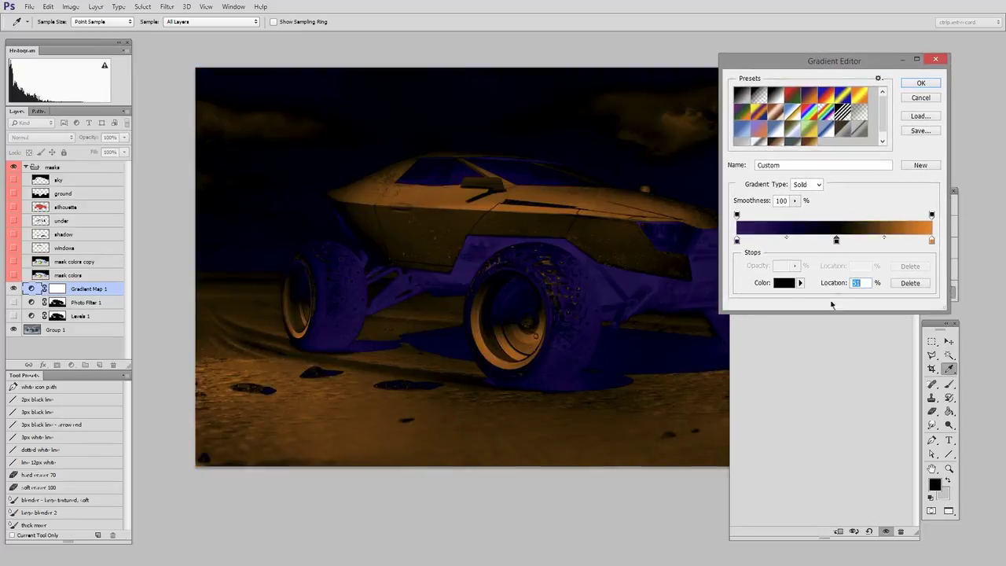
pyautogui.click(783, 283)
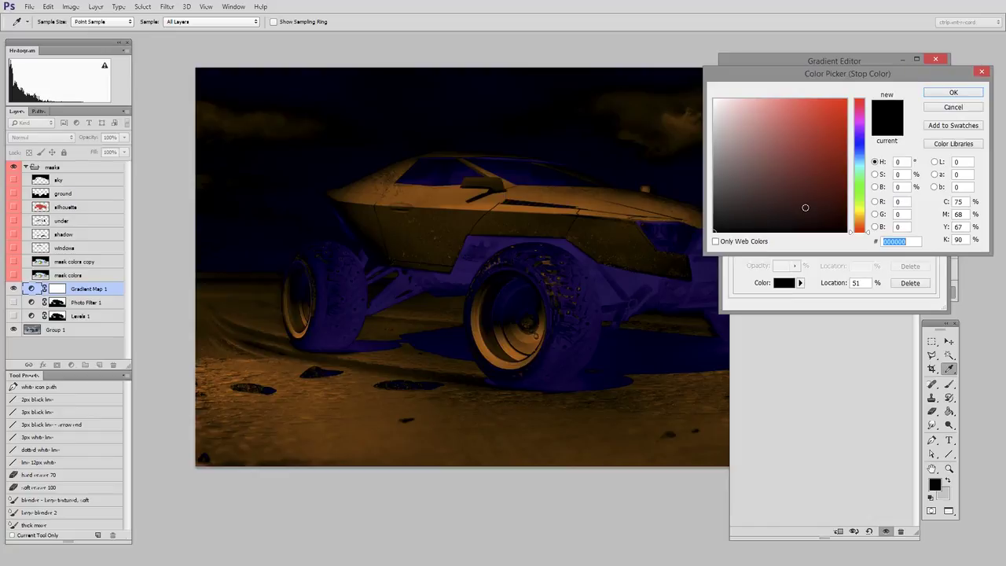
pyautogui.moveTo(865, 203); pyautogui.dragTo(864, 217)
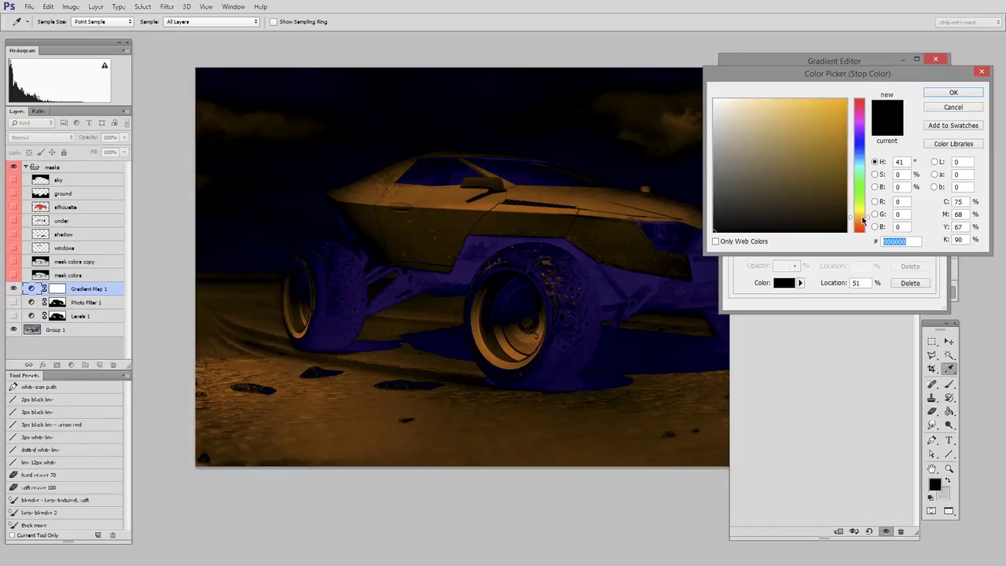
pyautogui.click(773, 161)
pyautogui.moveTo(773, 160); pyautogui.dragTo(778, 164)
pyautogui.click(951, 93)
# Step: Change the gradient's highlight end stop to the light orange ffa957
pyautogui.doubleClick(931, 241)
pyautogui.click(789, 103)
pyautogui.moveTo(789, 103); pyautogui.dragTo(801, 99)
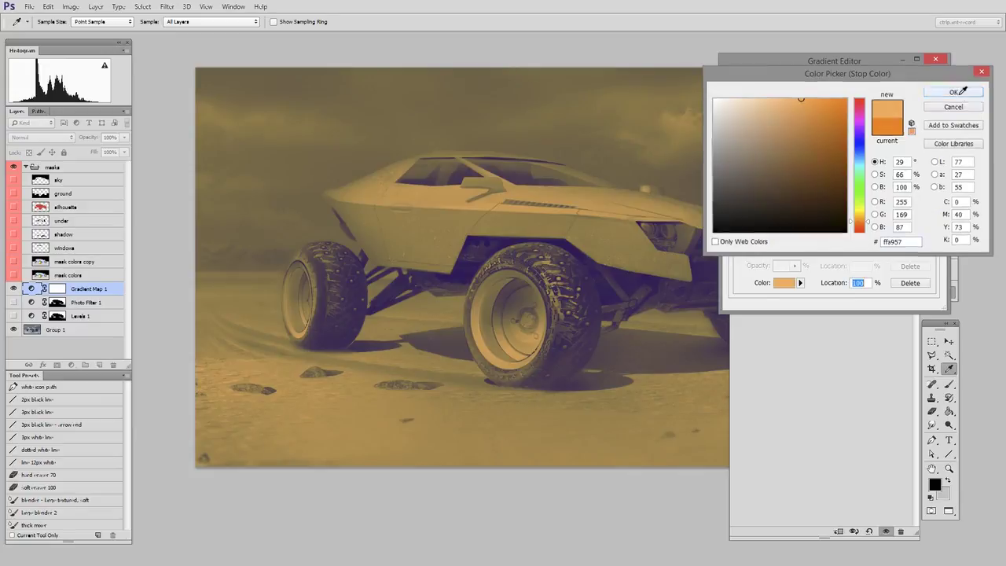
pyautogui.click(960, 92)
# Step: Change the gradient's shadow stop at location 0% to a dark blue
pyautogui.click(832, 240)
pyautogui.click(738, 239)
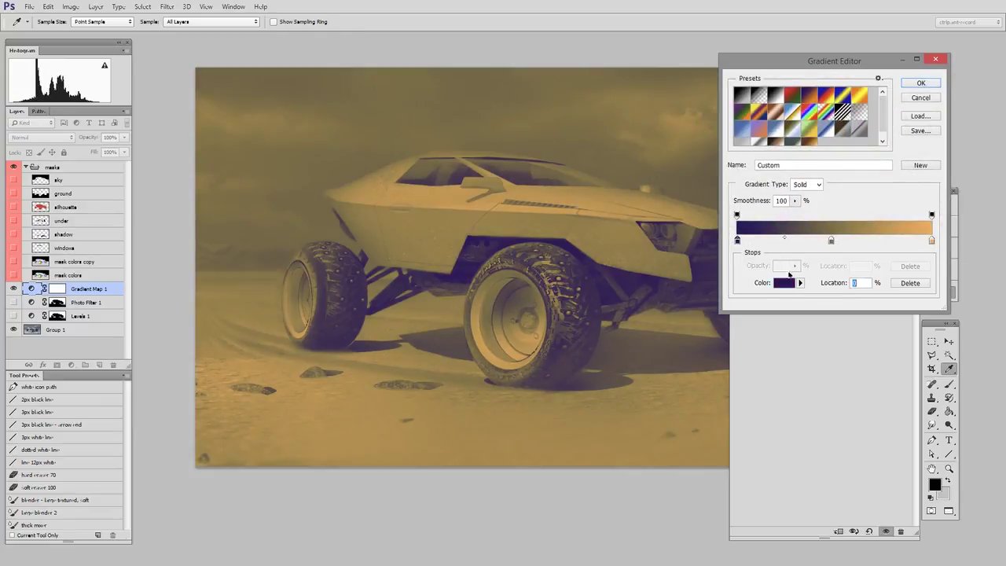
pyautogui.click(784, 282)
pyautogui.moveTo(859, 160); pyautogui.dragTo(859, 148)
pyautogui.moveTo(801, 169)
pyautogui.mouseDown()
pyautogui.moveTo(799, 182)
pyautogui.moveTo(808, 177)
pyautogui.mouseUp()
pyautogui.click(953, 92)
# Step: Reposition the gradient's color stops, moving both end stops slightly inward and placing the middle stop at 47%
pyautogui.moveTo(858, 61); pyautogui.dragTo(825, 111)
pyautogui.moveTo(794, 291)
pyautogui.mouseDown()
pyautogui.moveTo(831, 292)
pyautogui.moveTo(766, 294)
pyautogui.moveTo(799, 292)
pyautogui.mouseUp()
pyautogui.click(894, 292)
pyautogui.moveTo(893, 292); pyautogui.dragTo(864, 293)
pyautogui.moveTo(799, 292); pyautogui.dragTo(781, 293)
pyautogui.moveTo(865, 293); pyautogui.dragTo(881, 294)
pyautogui.doubleClick(835, 331)
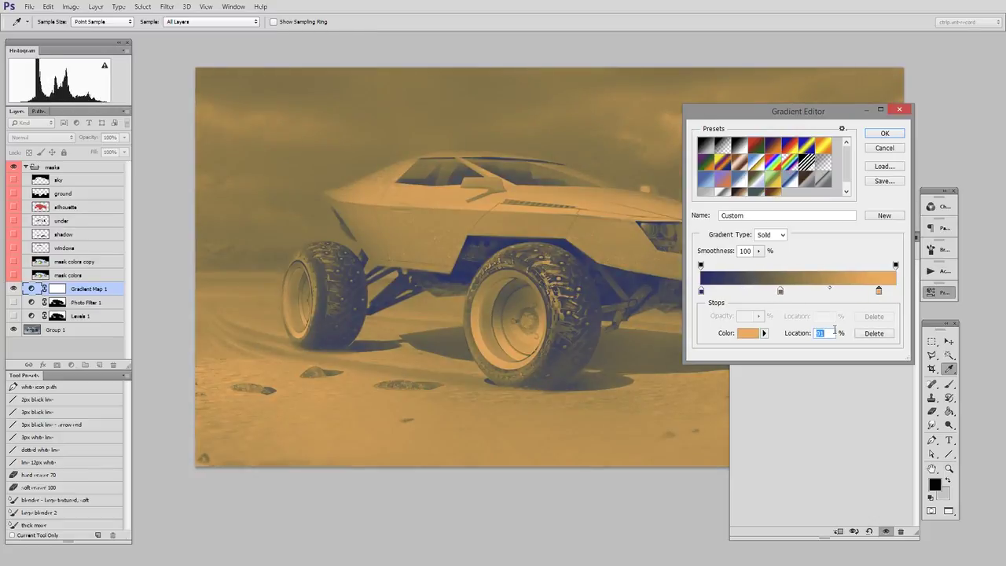
pyautogui.click(780, 292)
pyautogui.moveTo(780, 292); pyautogui.dragTo(803, 292)
pyautogui.moveTo(701, 291); pyautogui.dragTo(703, 293)
pyautogui.moveTo(878, 291); pyautogui.dragTo(884, 291)
pyautogui.moveTo(803, 292); pyautogui.dragTo(791, 291)
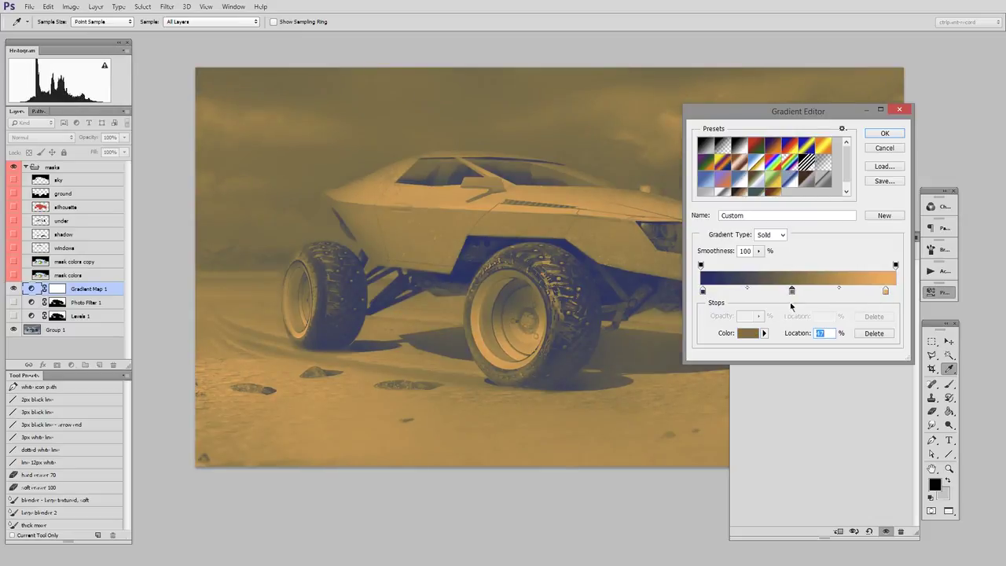
# Step: Recolor the gradient's middle stop to the muted blue 5e6c95 and apply the edited gradient
pyautogui.click(759, 334)
pyautogui.click(863, 149)
pyautogui.moveTo(778, 165)
pyautogui.mouseDown()
pyautogui.moveTo(751, 126)
pyautogui.moveTo(746, 152)
pyautogui.moveTo(759, 167)
pyautogui.moveTo(760, 155)
pyautogui.mouseUp()
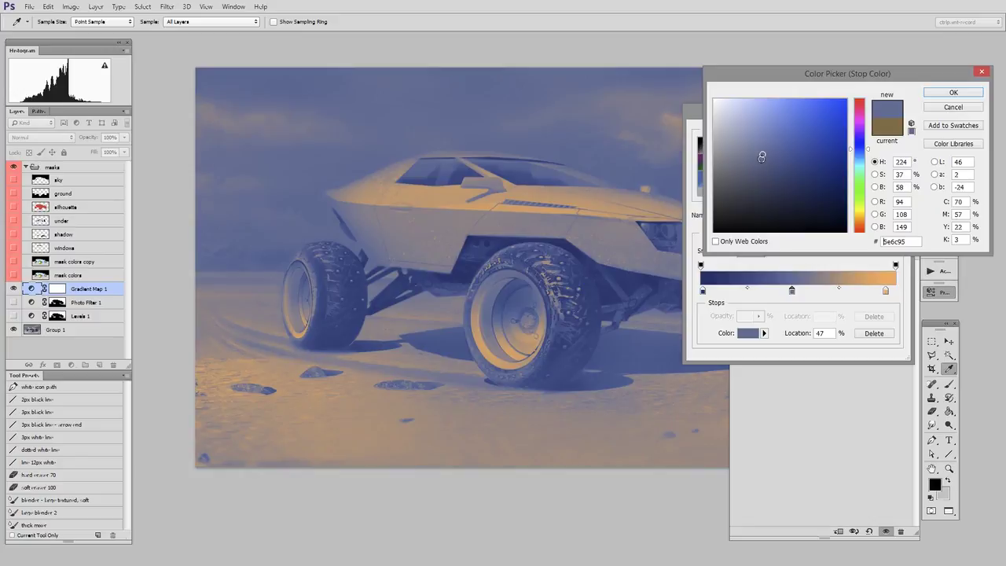
pyautogui.click(953, 92)
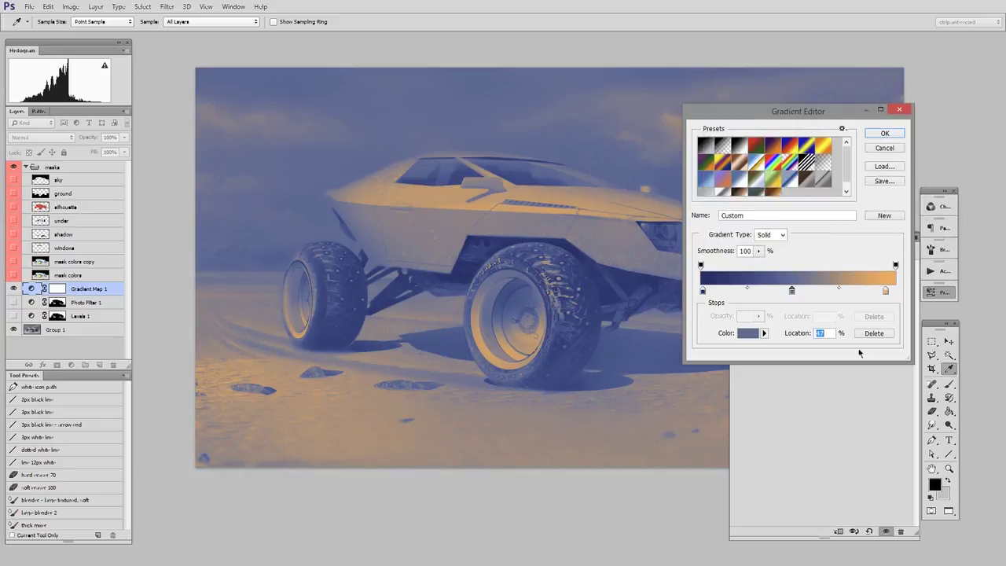
pyautogui.click(885, 134)
pyautogui.press('z')
pyautogui.click(942, 293)
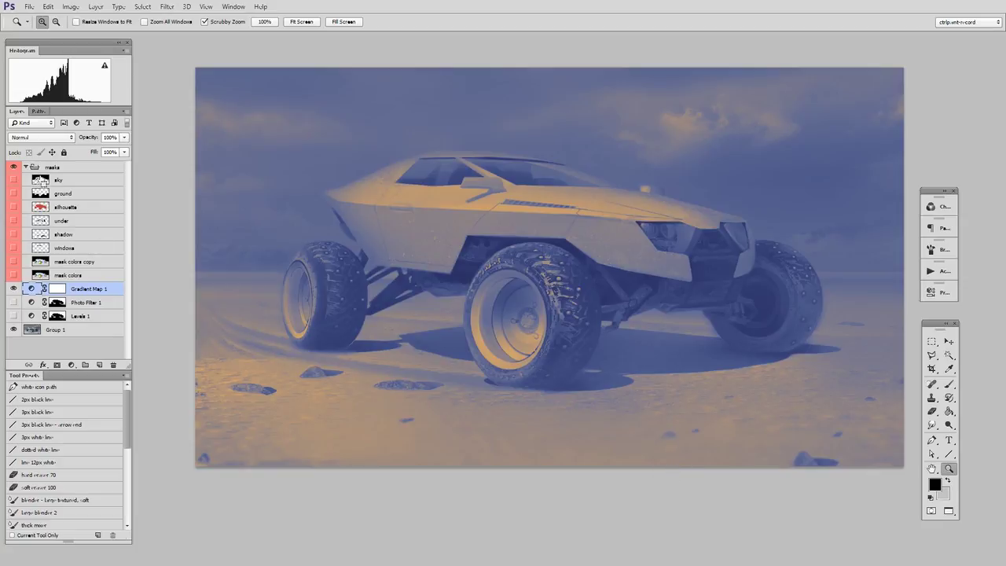
# Step: Load the sky mask layer as a selection, paint black with a large brush on the Gradient Map 1 mask within it, and deselect
pyautogui.keyDown('ctrl'); pyautogui.click(39, 180); pyautogui.keyUp('ctrl')
pyautogui.press('d')
pyautogui.press('b')
pyautogui.rightClick(540, 233)
pyautogui.press('Escape')
pyautogui.moveTo(522, 308); pyautogui.dragTo(670, 299)
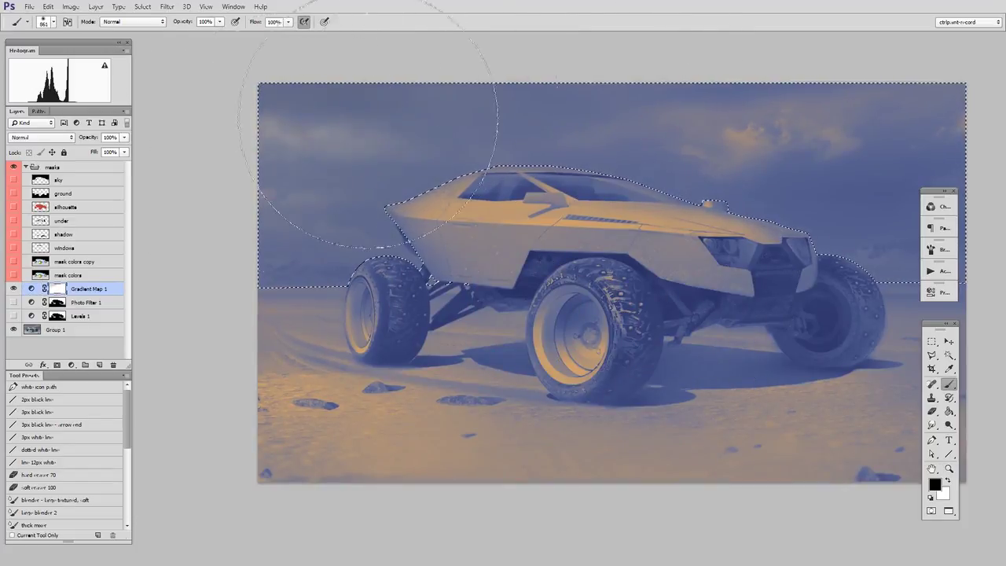
pyautogui.moveTo(620, 134); pyautogui.dragTo(515, 126)
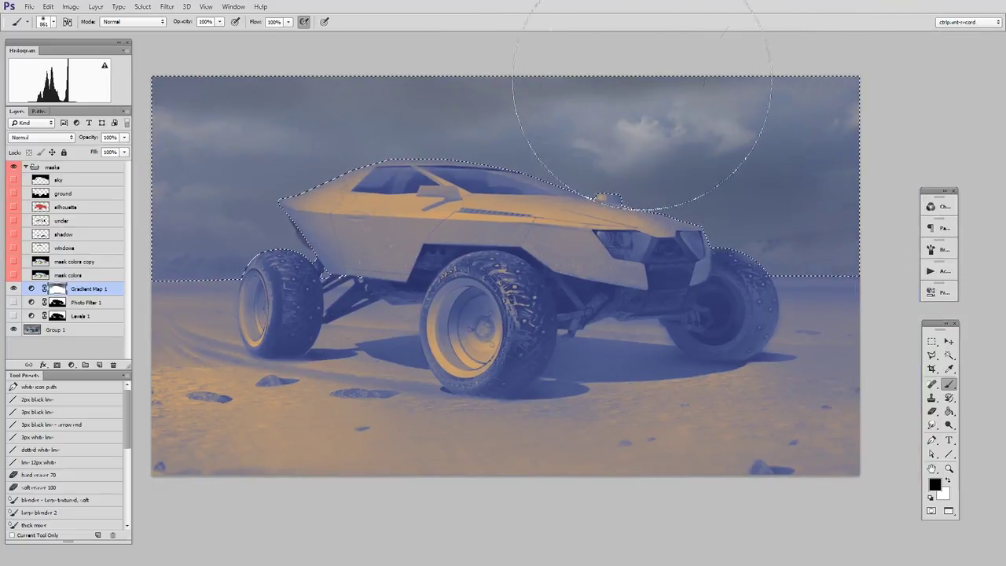
pyautogui.moveTo(684, 82); pyautogui.dragTo(629, 83)
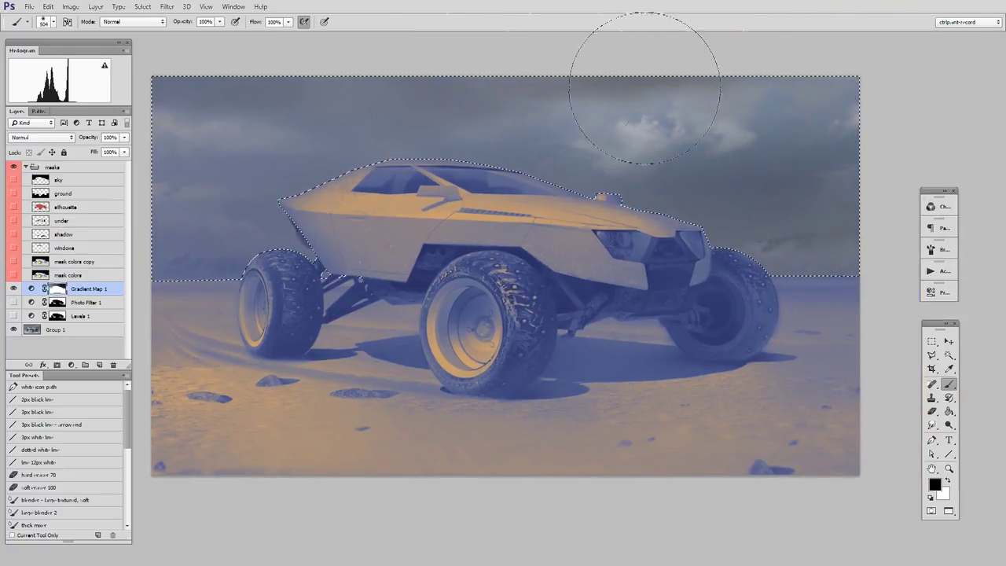
pyautogui.press('m')
pyautogui.hotkey('ctrl', 'd')
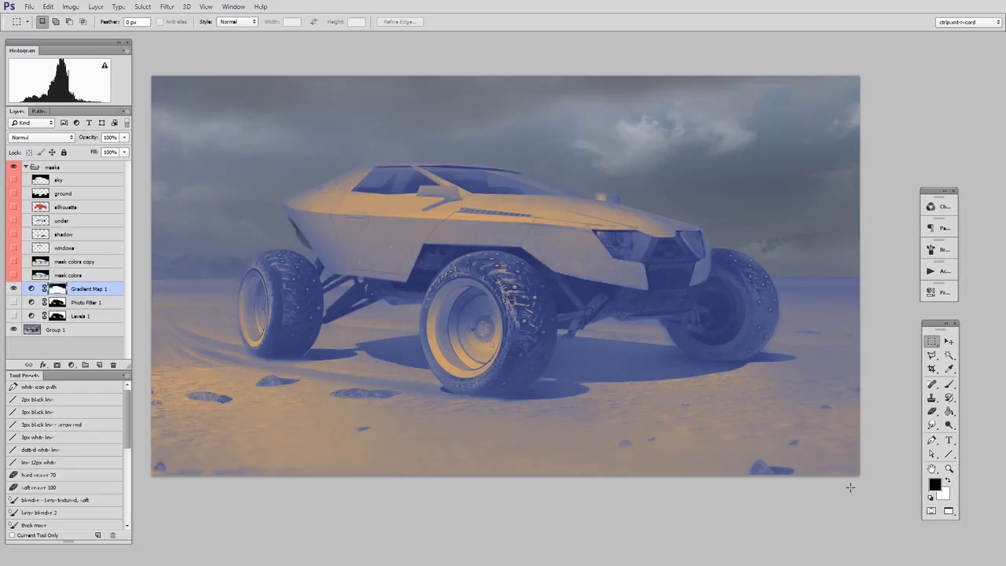
# Step: Load the windows mask layer as a selection and add a second Gradient Map adjustment layer limited to it
pyautogui.keyDown('ctrl'); pyautogui.click(40, 248); pyautogui.keyUp('ctrl')
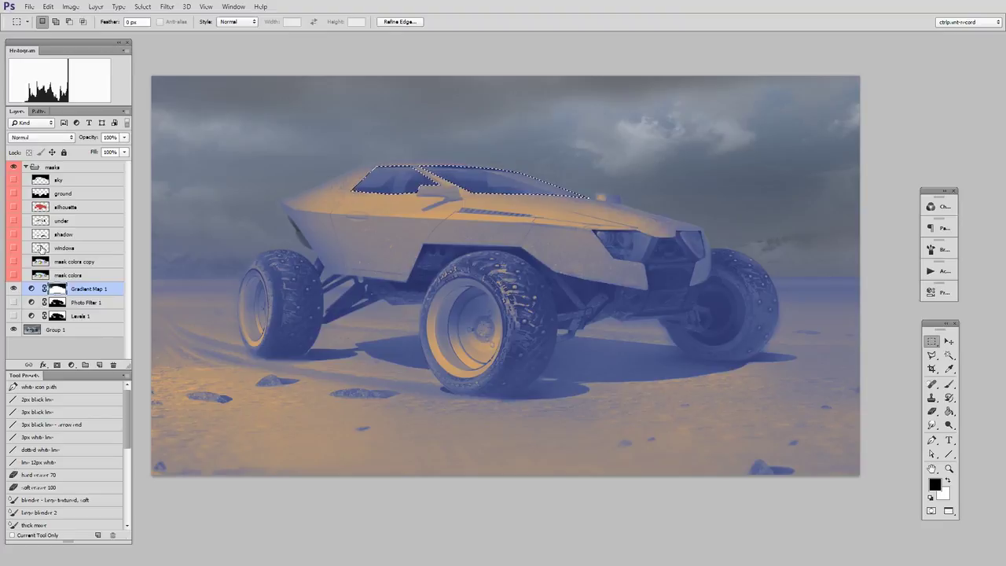
pyautogui.click(71, 364)
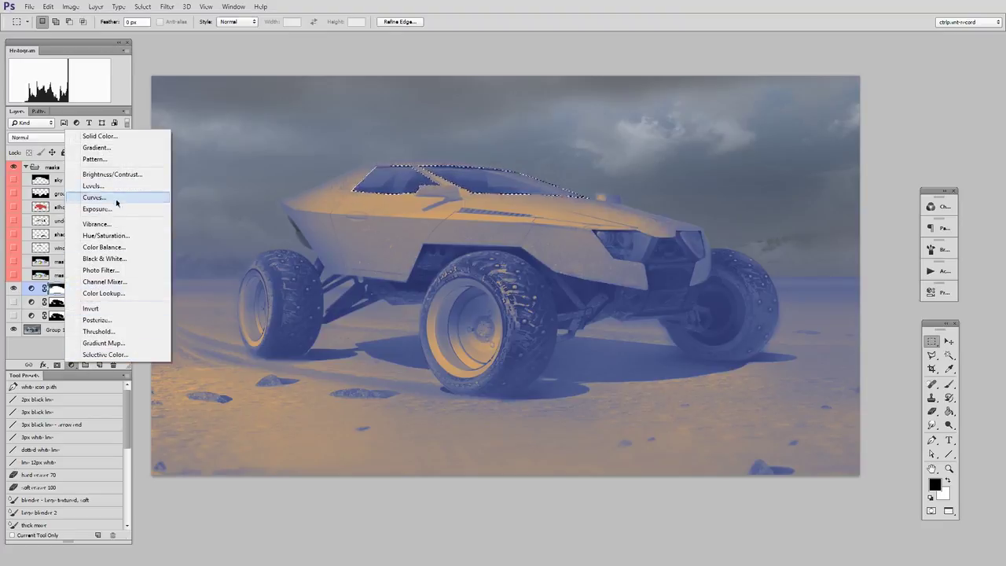
pyautogui.click(130, 344)
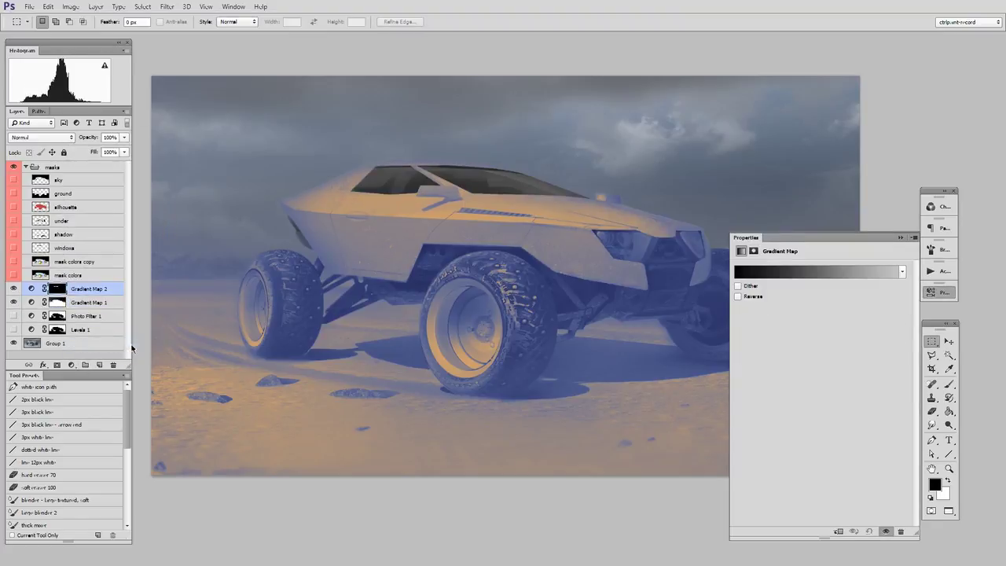
pyautogui.click(814, 272)
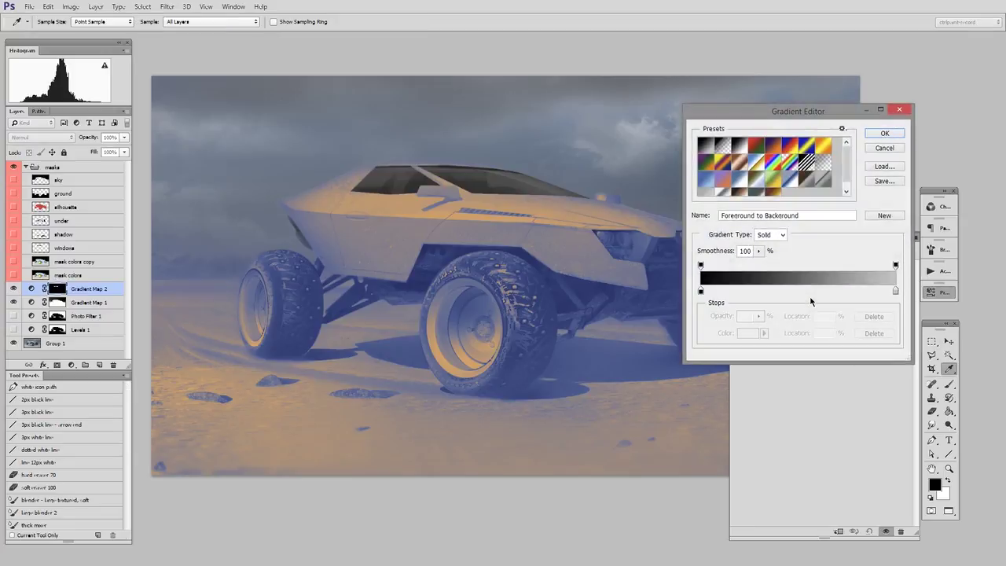
pyautogui.click(701, 291)
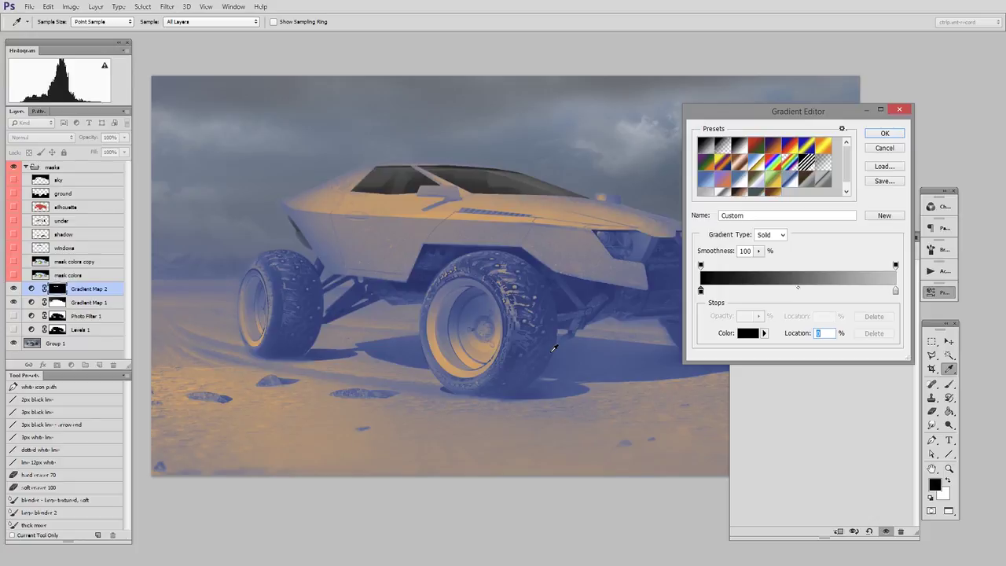
pyautogui.click(882, 135)
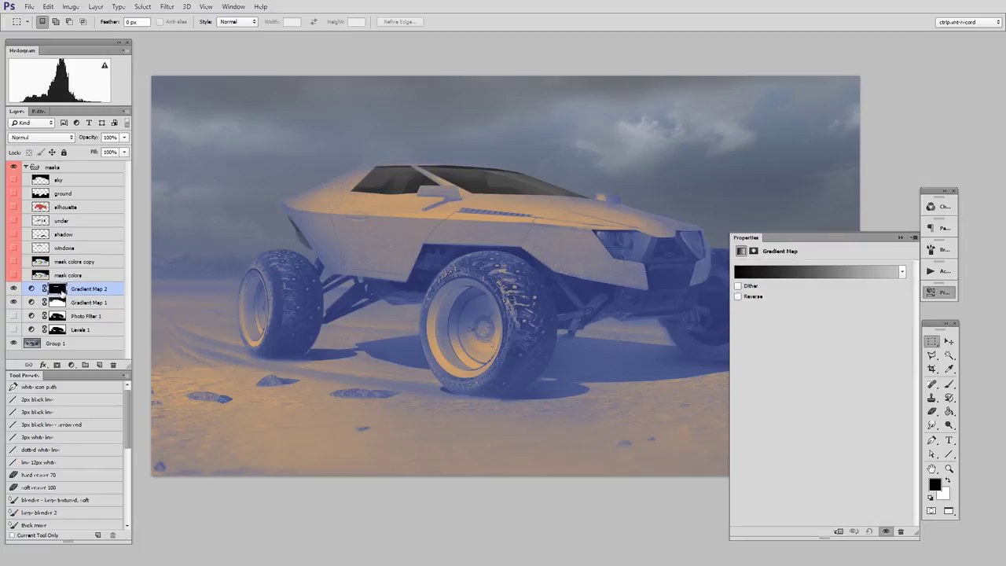
pyautogui.click(32, 288)
pyautogui.click(63, 290)
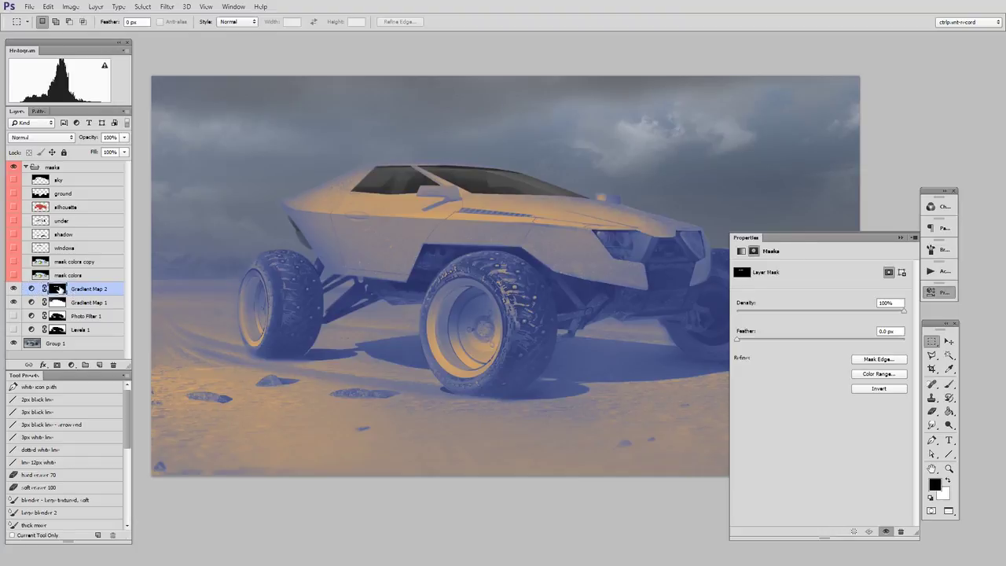
# Step: Recolor both end stops of the Gradient Map 2 gradient with the blue sampled from the vehicle's shadow on the ground
pyautogui.click(32, 288)
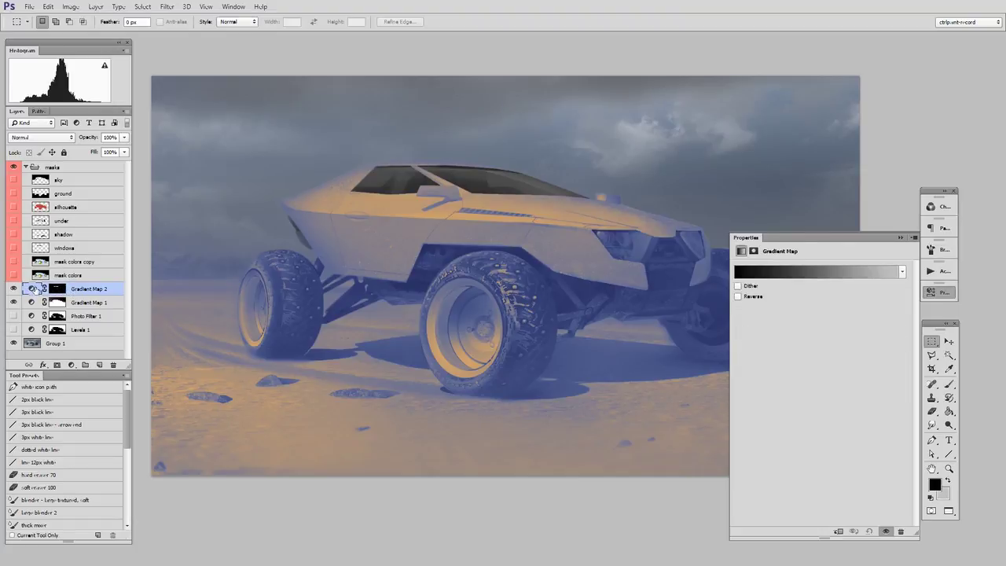
pyautogui.click(814, 273)
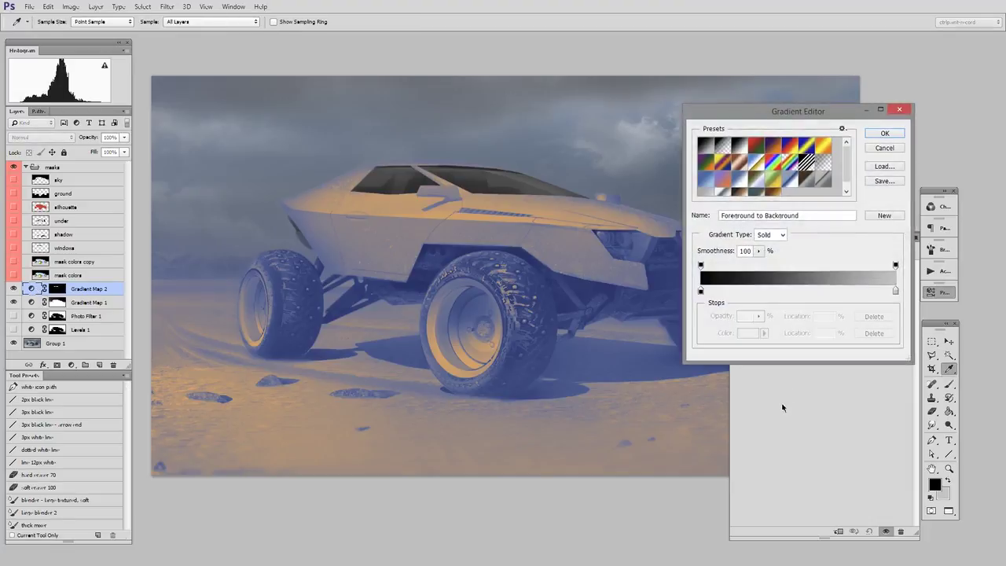
pyautogui.click(701, 291)
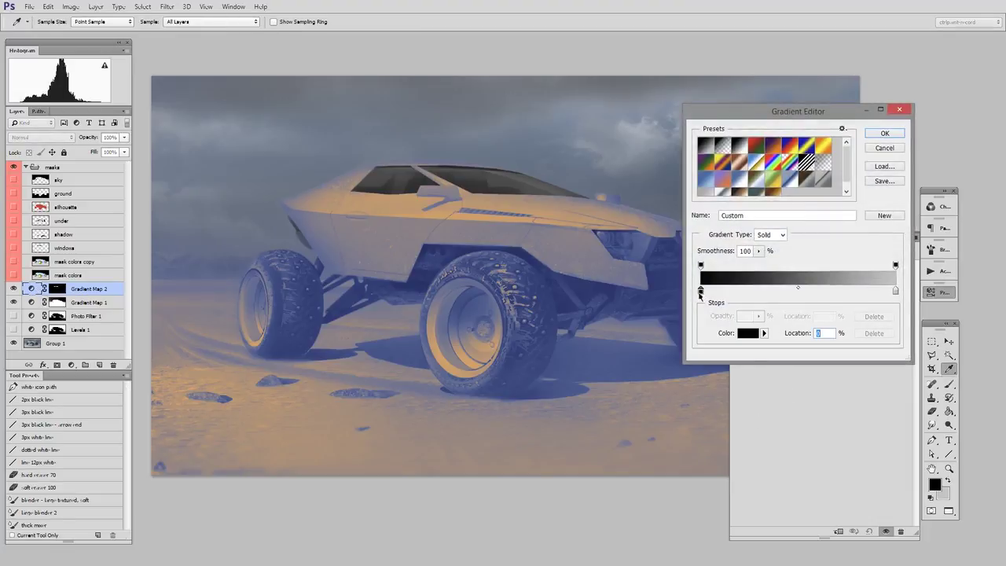
pyautogui.click(611, 371)
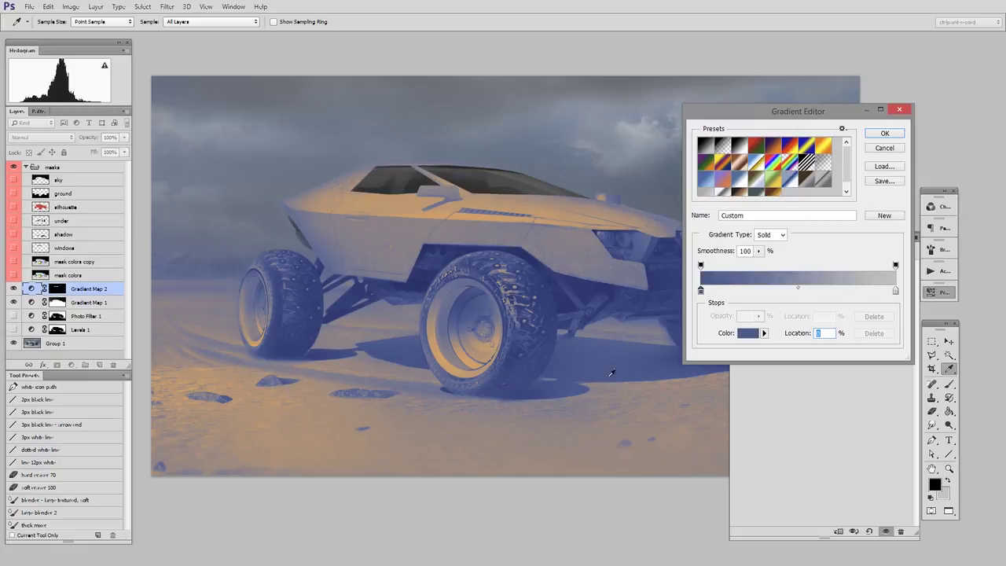
pyautogui.click(895, 292)
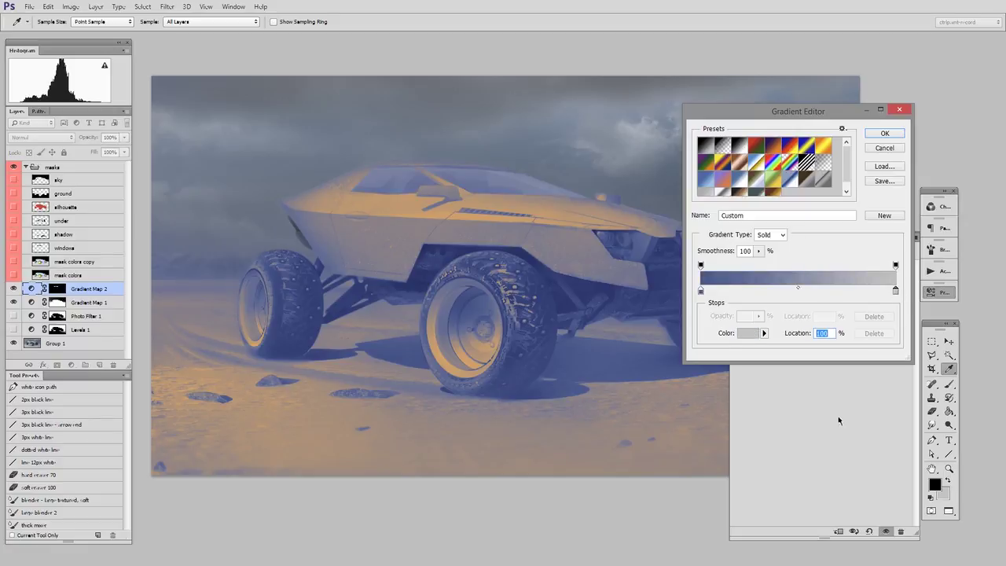
pyautogui.click(615, 357)
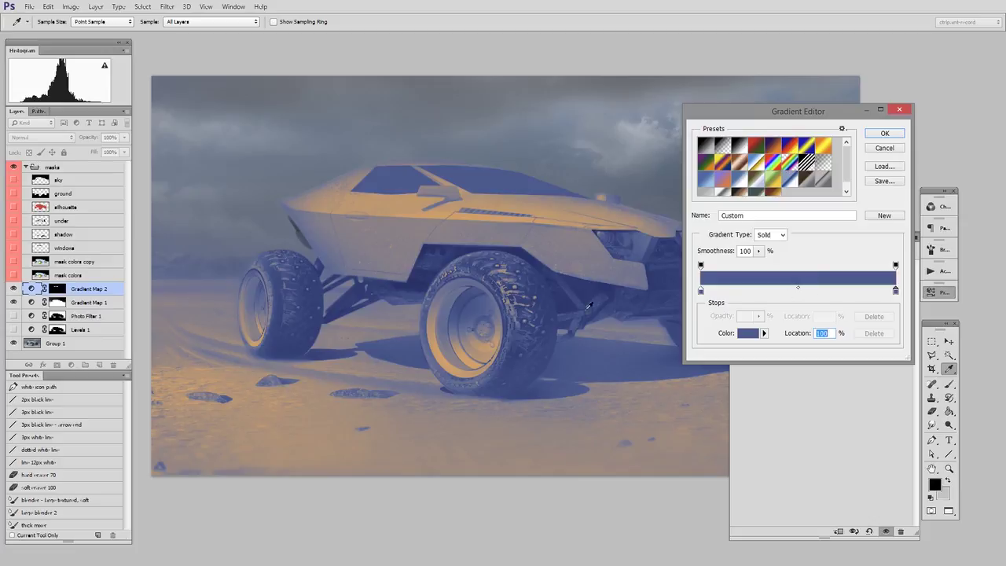
# Step: Darken the window gradient's shadow stop at location 0% to the navy blue 1b2848
pyautogui.click(701, 291)
pyautogui.click(748, 334)
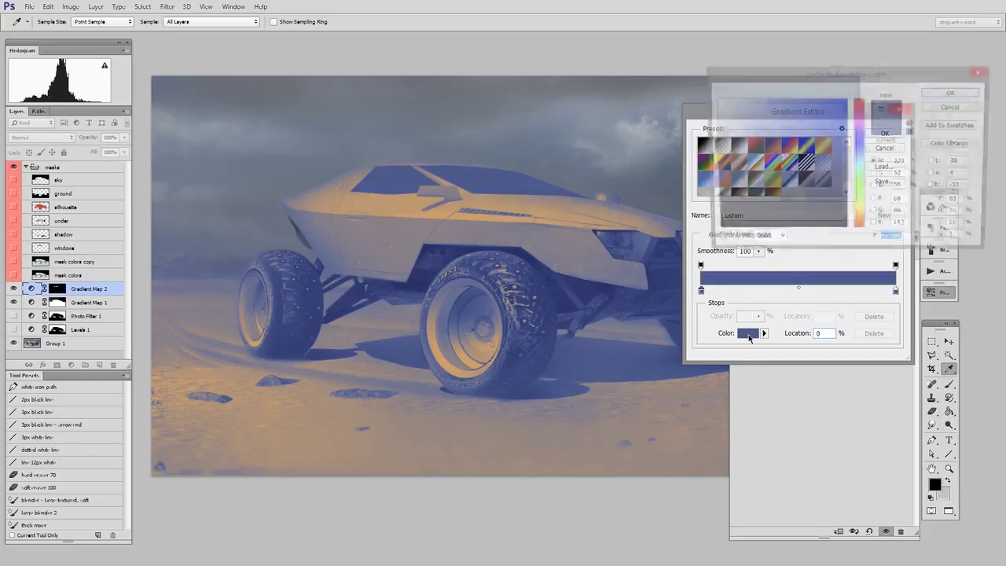
pyautogui.click(796, 194)
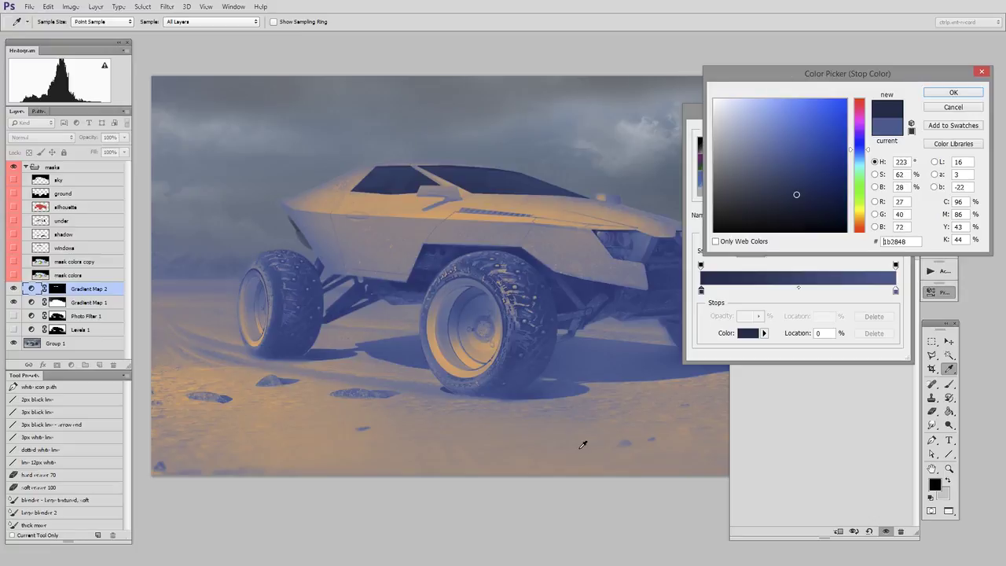
pyautogui.click(953, 93)
# Step: Lighten the window gradient's highlight stop to the blue 758fce at location 99%, apply the gradient and collapse its properties
pyautogui.click(895, 291)
pyautogui.click(748, 334)
pyautogui.click(773, 129)
pyautogui.moveTo(773, 129); pyautogui.dragTo(770, 125)
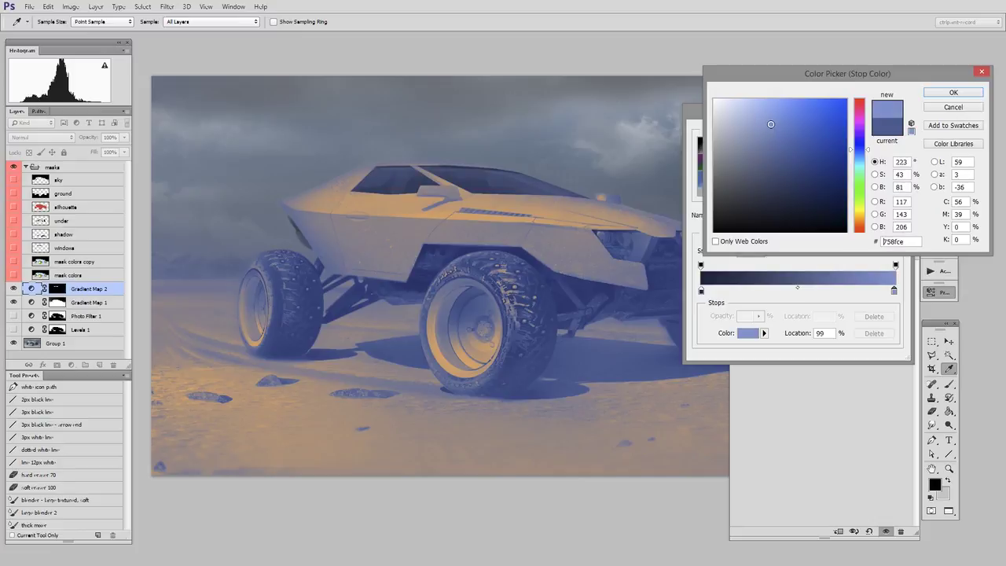
pyautogui.click(954, 93)
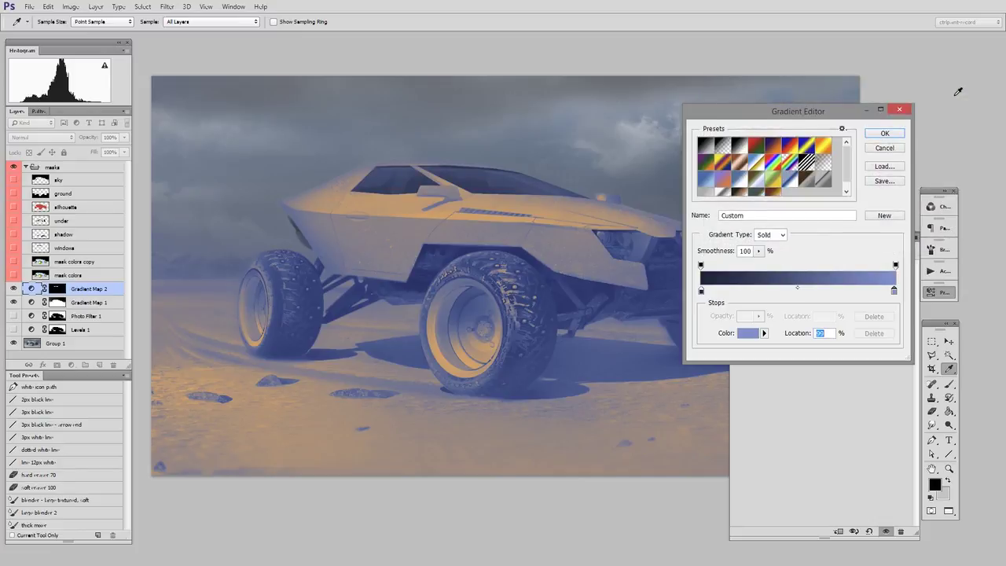
pyautogui.click(886, 134)
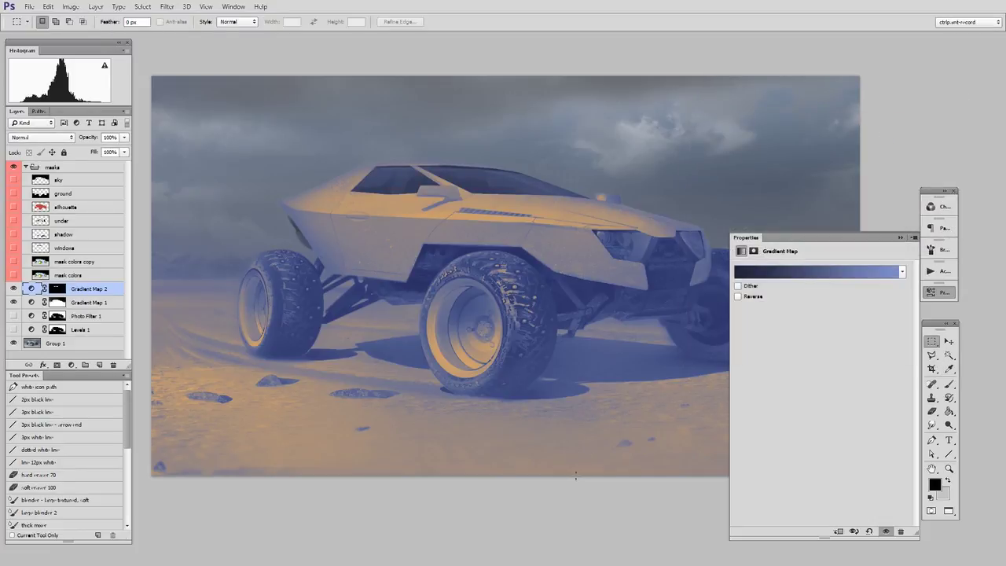
pyautogui.click(938, 294)
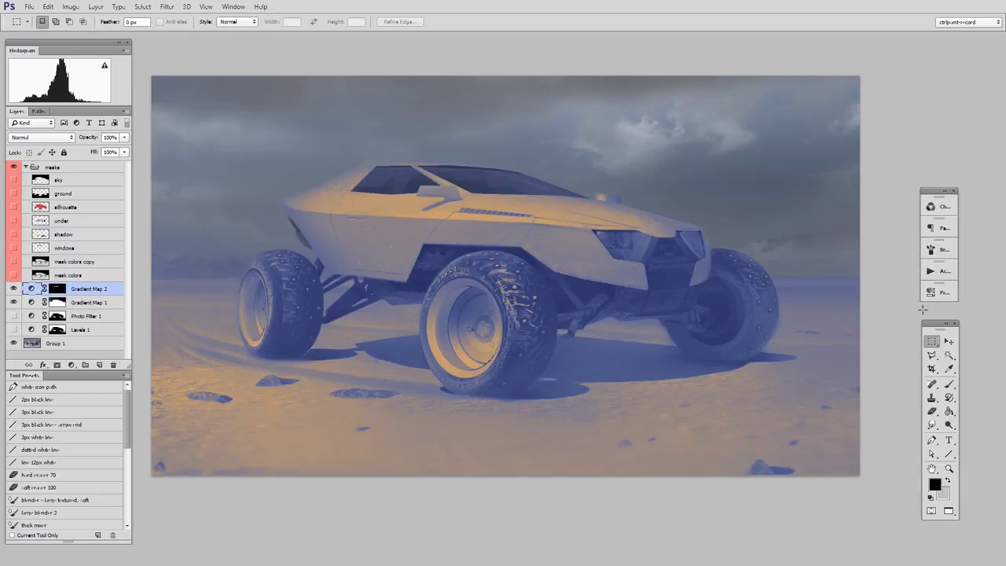
# Step: Lower the opacity of Gradient Map 1 to 40% and compare the image with both gradient maps hidden and shown
pyautogui.click(89, 302)
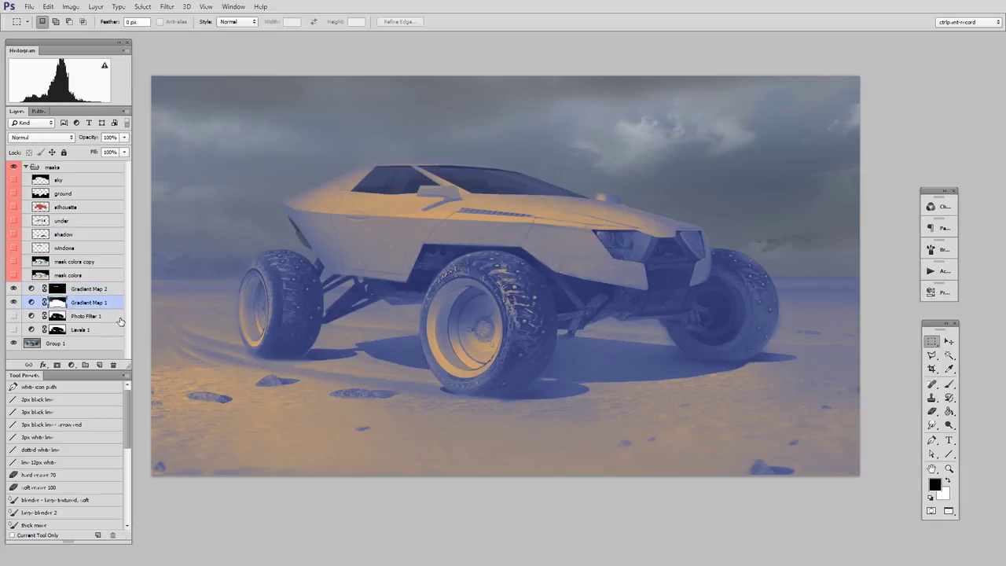
pyautogui.click(123, 138)
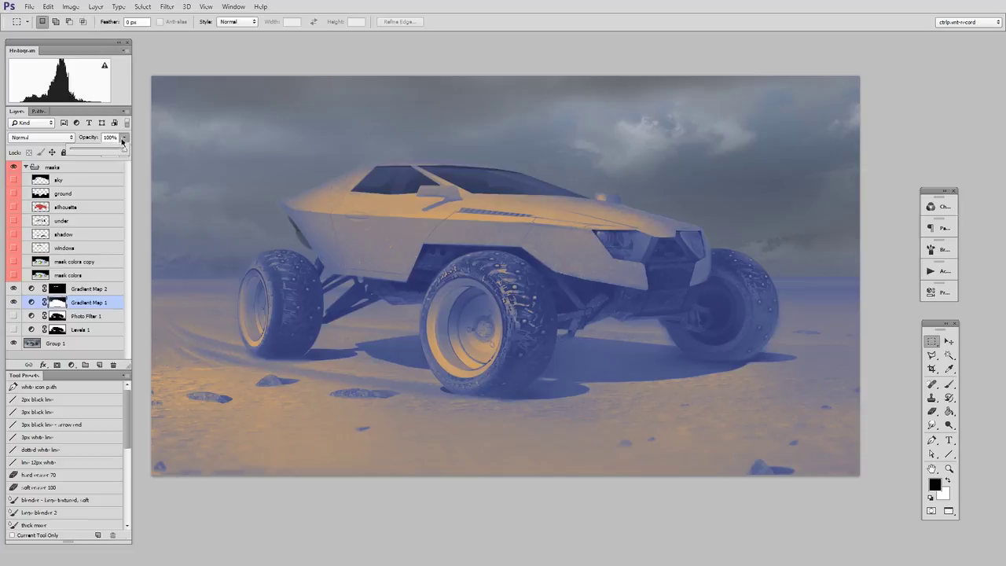
pyautogui.moveTo(124, 150); pyautogui.dragTo(87, 146)
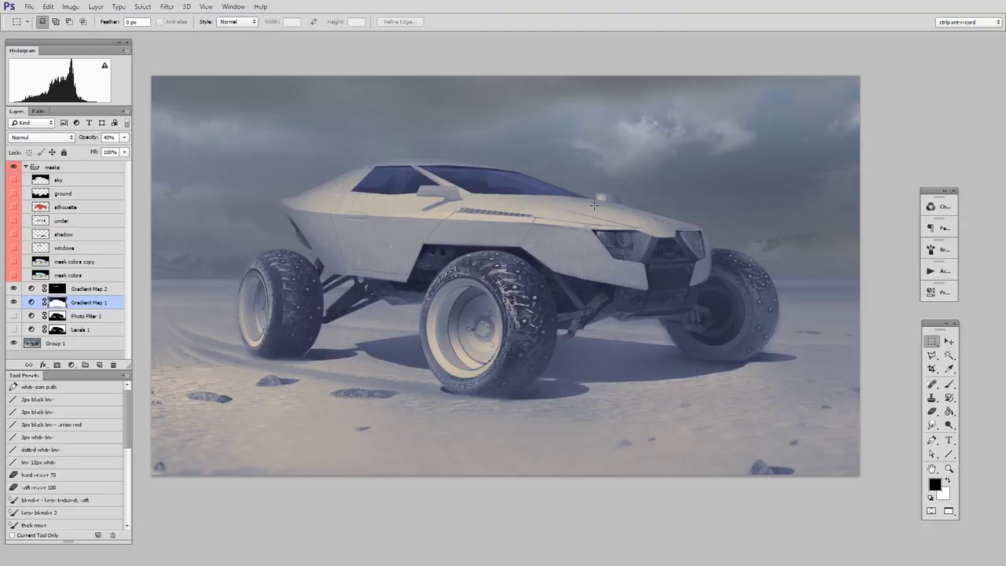
pyautogui.moveTo(14, 302); pyautogui.dragTo(14, 288)
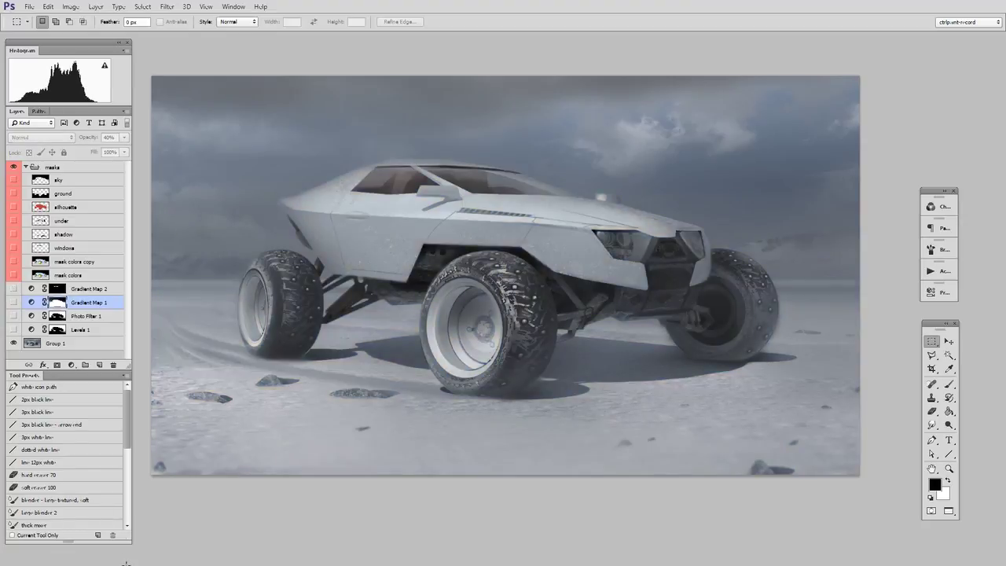
pyautogui.moveTo(13, 302); pyautogui.dragTo(14, 288)
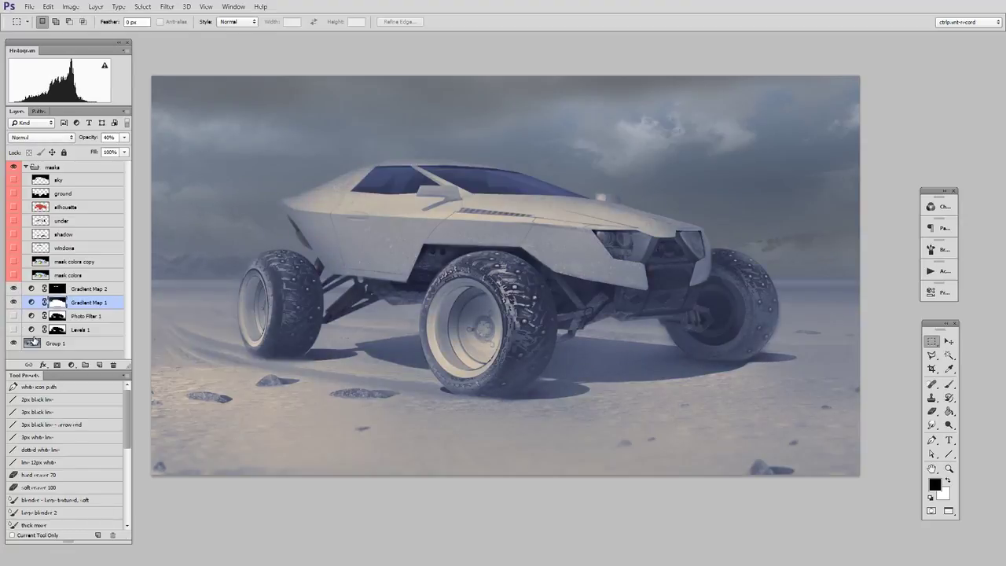